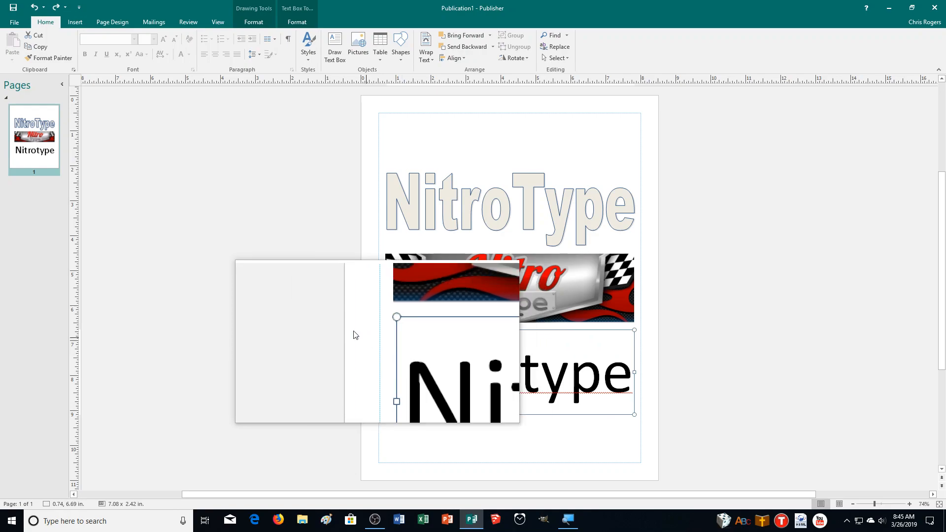
Close the NitroType publication without saving its changes
{"action": "left_click", "coordinate": [8, 19]}
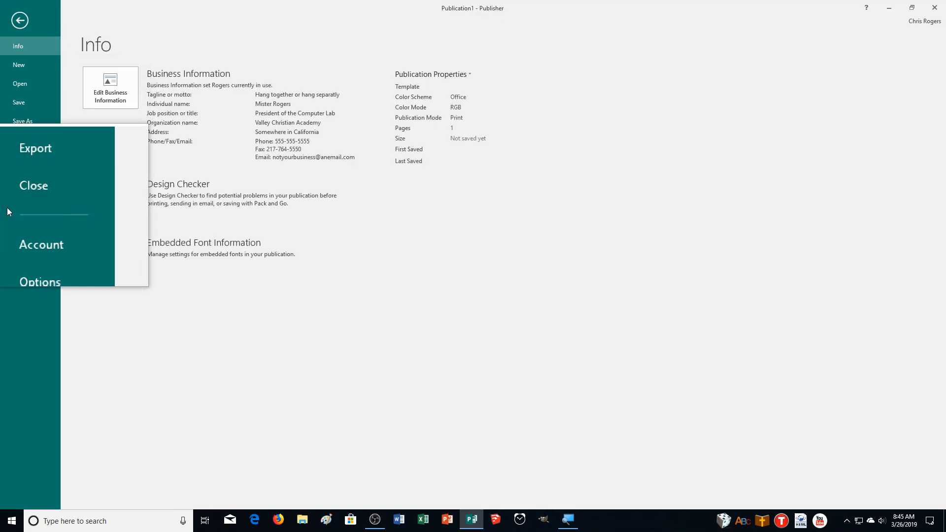
{"action": "left_click", "coordinate": [15, 196]}
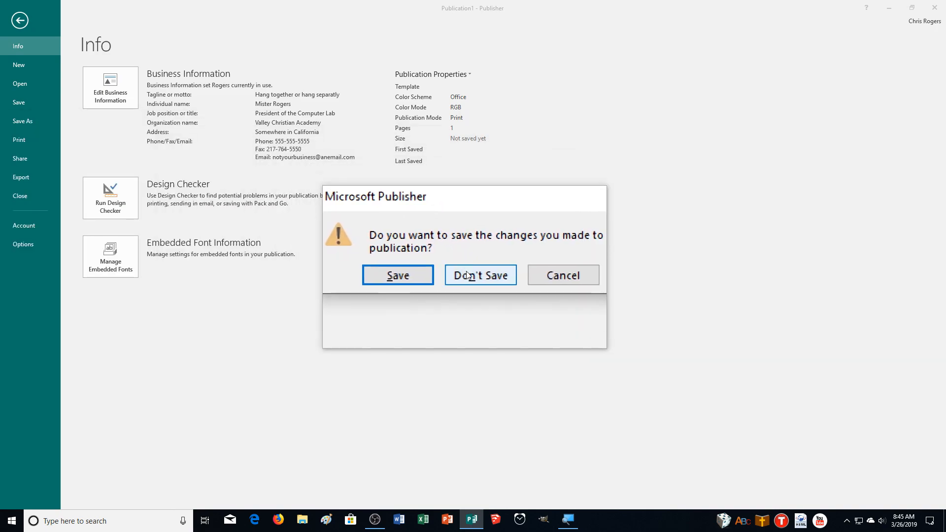
{"action": "left_click", "coordinate": [509, 306]}
Open the publication PUB03 from the Downloads folder
{"action": "left_click", "coordinate": [17, 84]}
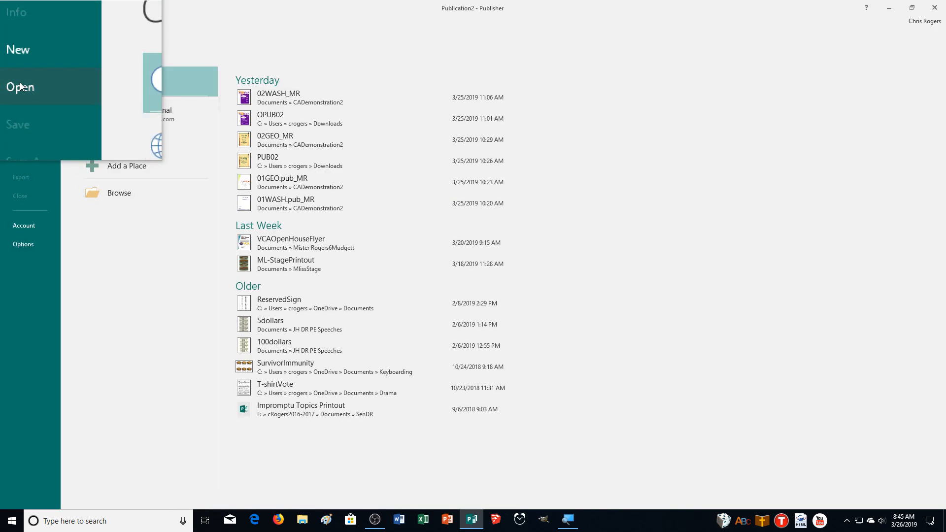
{"action": "left_click", "coordinate": [135, 201]}
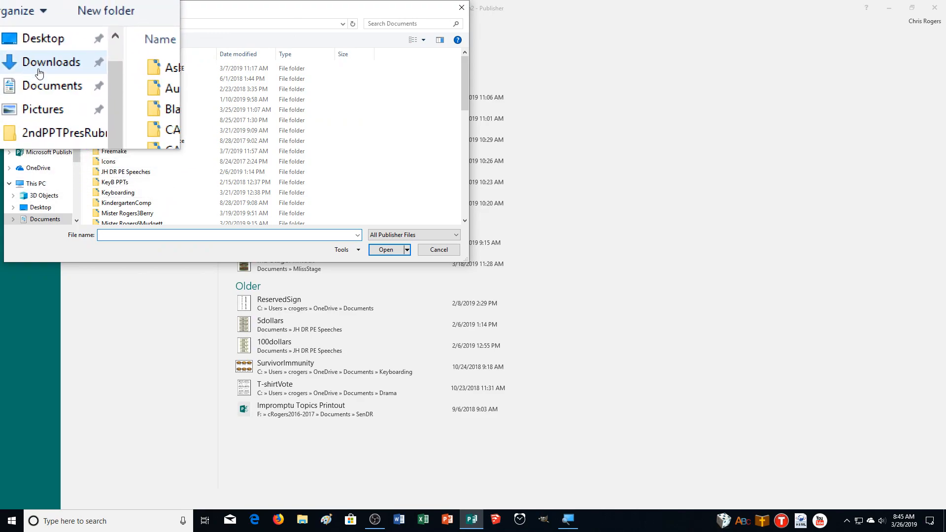
{"action": "left_click", "coordinate": [42, 67]}
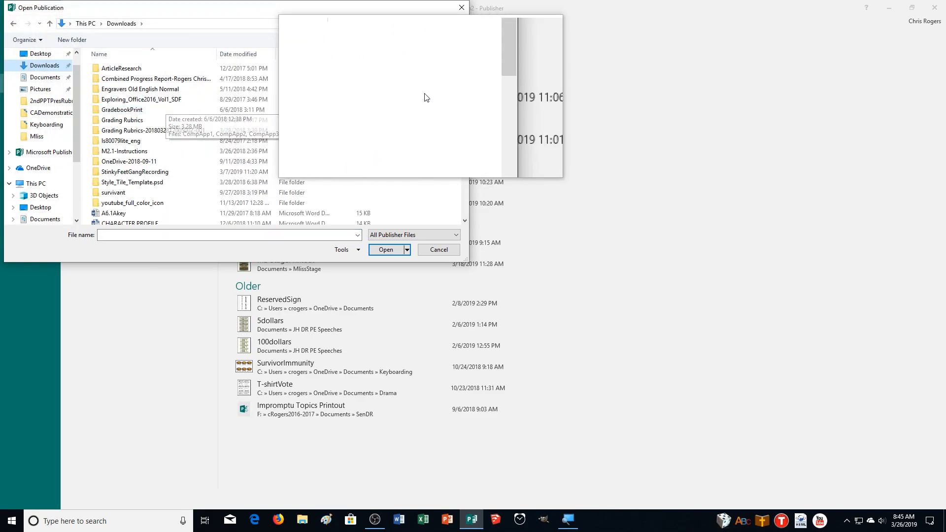
{"action": "left_click_drag", "start_coordinate": [462, 73], "coordinate": [450, 141]}
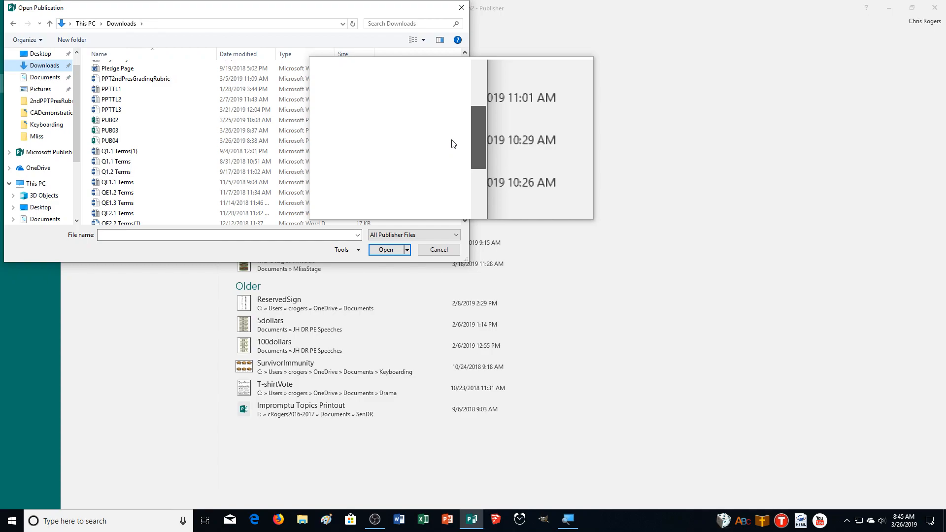
{"action": "left_click", "coordinate": [118, 132]}
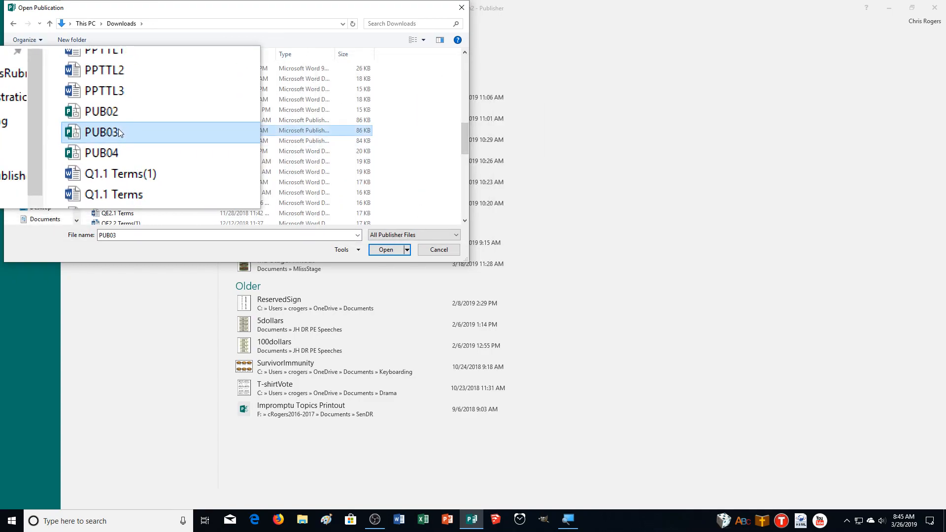
{"action": "left_click", "coordinate": [387, 252]}
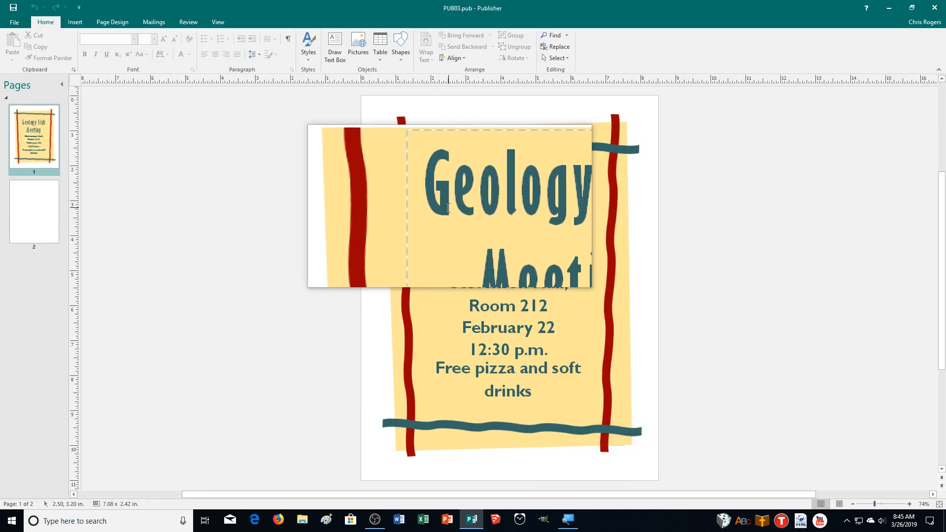
Save a copy of the publication as 03GEO_MR in the CADemonstration2 folder inside Documents
{"action": "left_click", "coordinate": [12, 22]}
{"action": "left_click", "coordinate": [13, 125]}
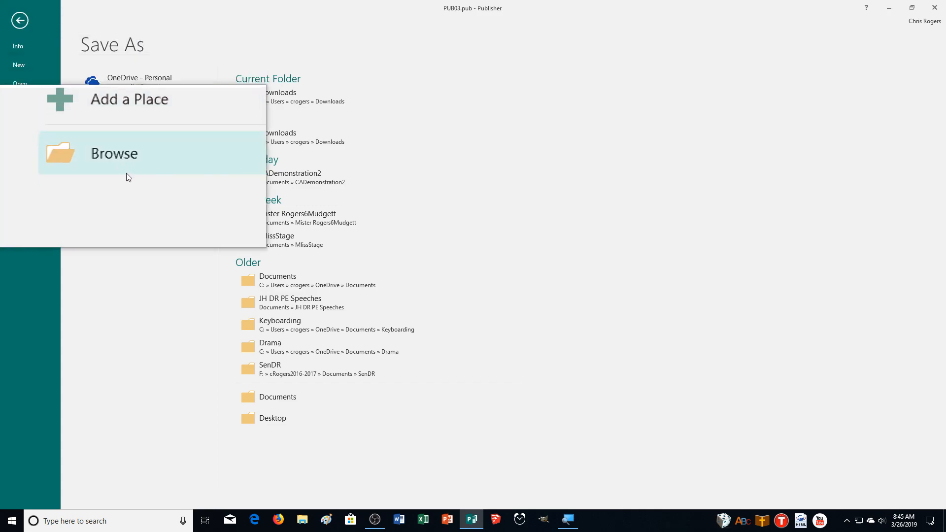
{"action": "left_click", "coordinate": [128, 162]}
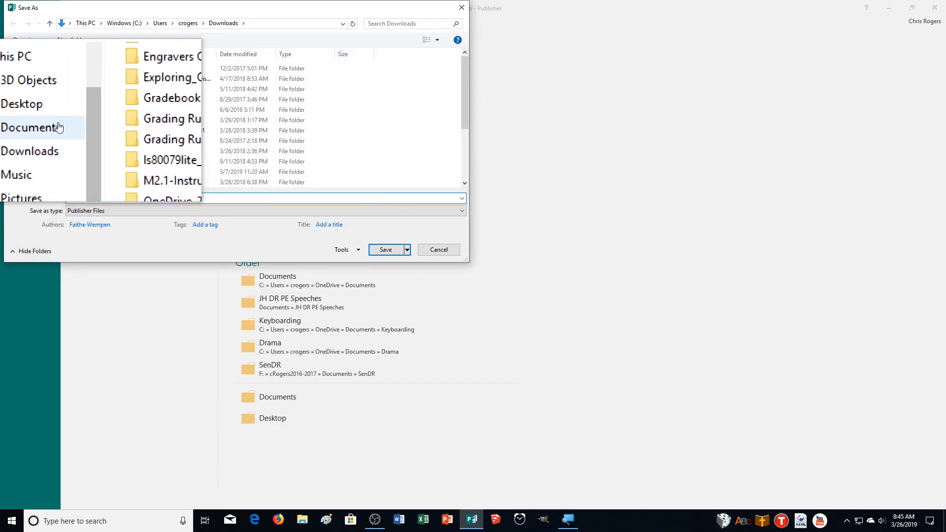
{"action": "left_click", "coordinate": [41, 129]}
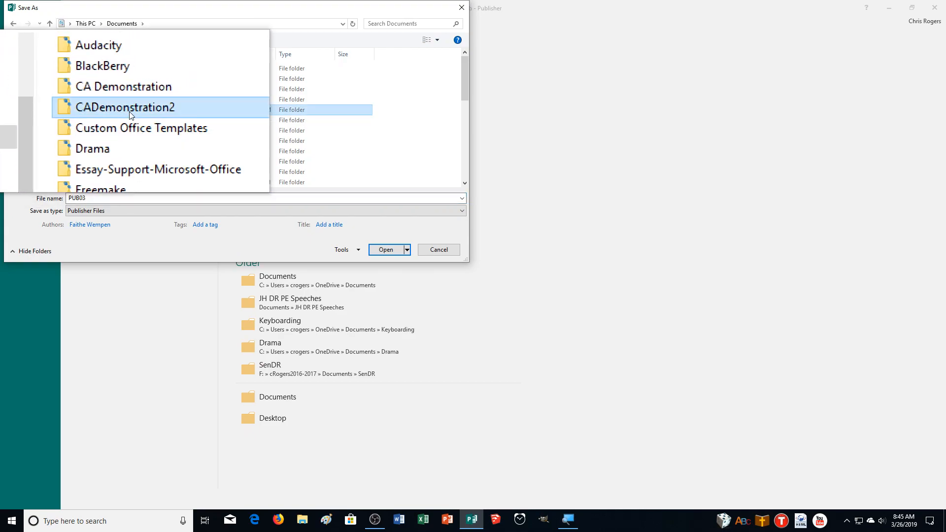
{"action": "double_click", "coordinate": [131, 115]}
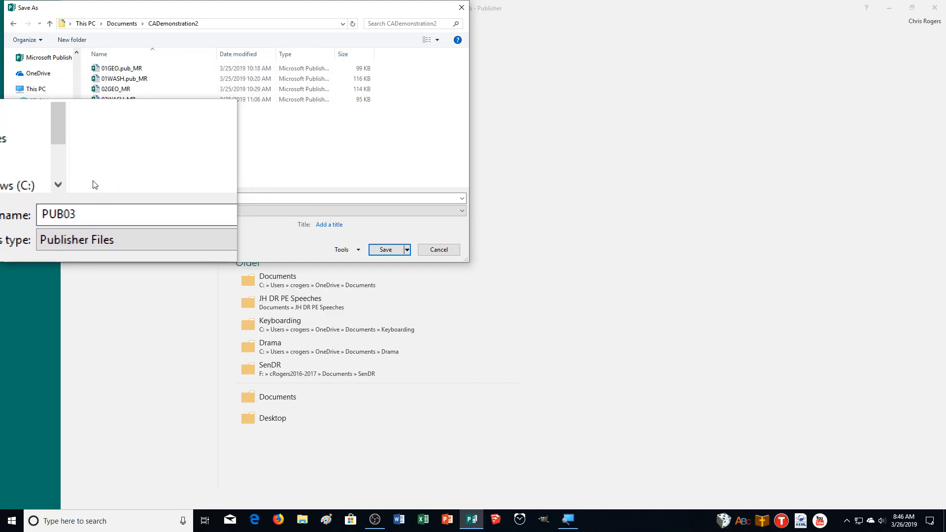
{"action": "left_click", "coordinate": [98, 198]}
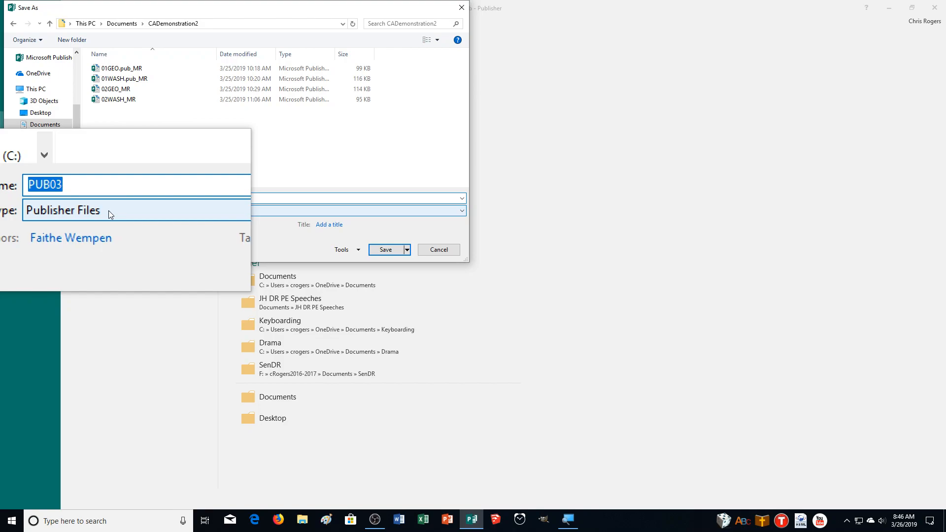
{"action": "type", "text": "03GEO_CR"}
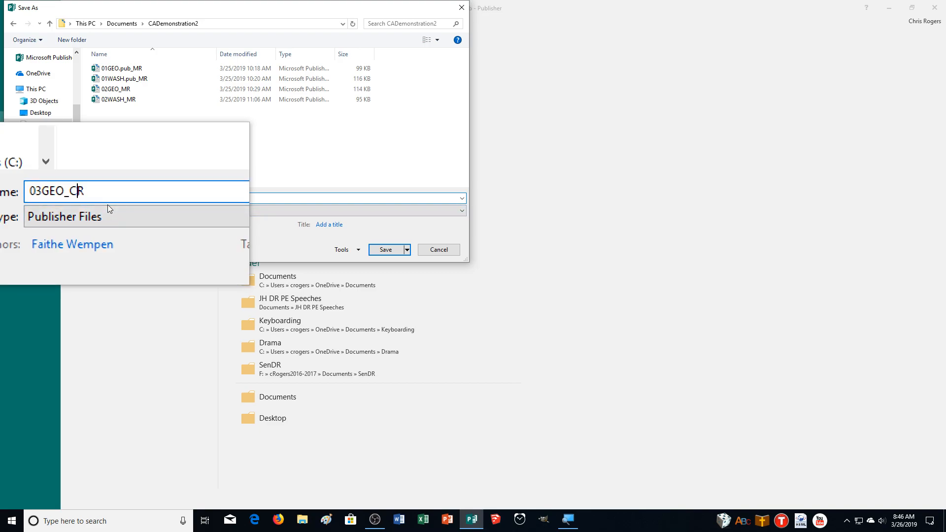
{"action": "key", "text": "BackSpace"}
{"action": "type", "text": "M"}
{"action": "key", "text": "Return"}
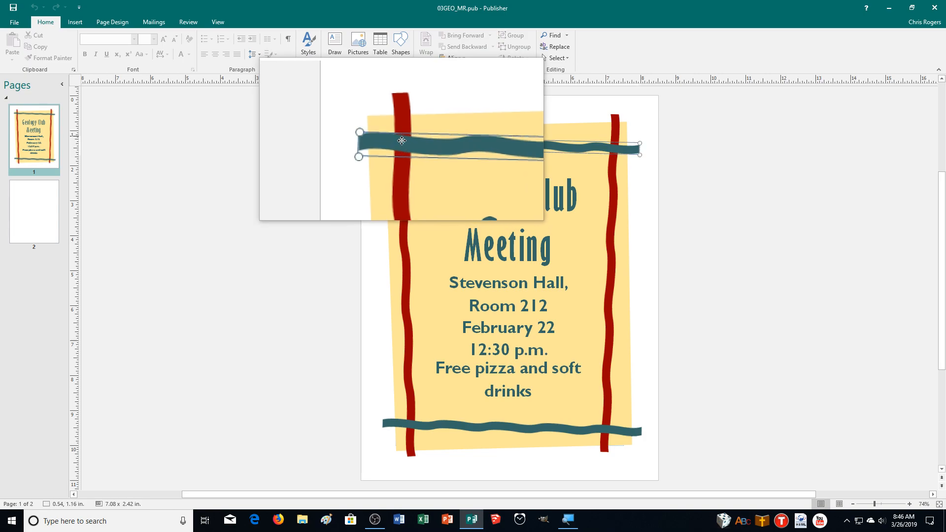
{"action": "left_click", "coordinate": [402, 141]}
{"action": "left_click", "coordinate": [402, 120]}
{"action": "left_click", "coordinate": [440, 145]}
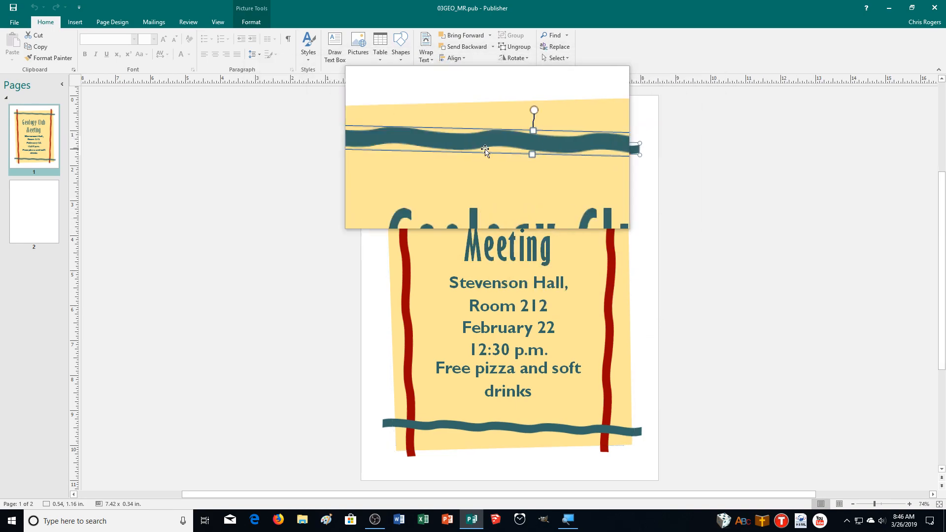
{"action": "left_click", "coordinate": [400, 121]}
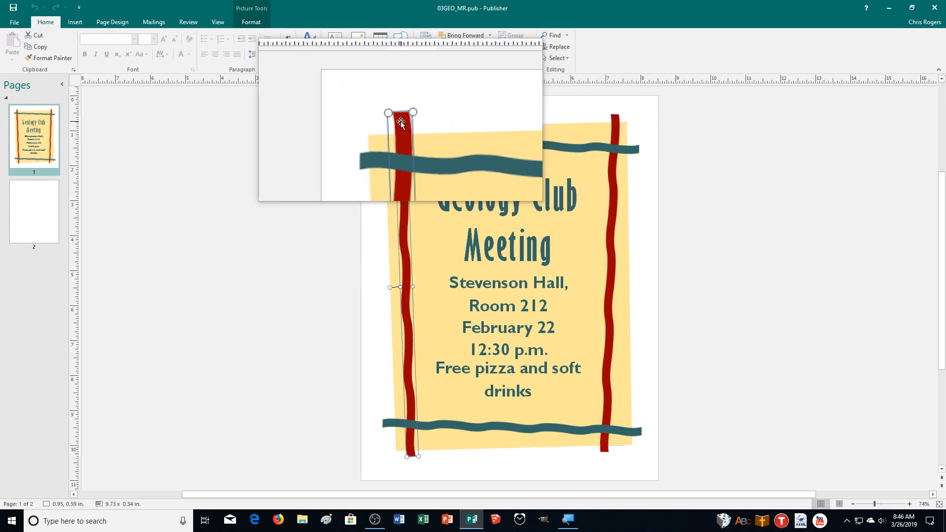
{"action": "right_click", "coordinate": [401, 122]}
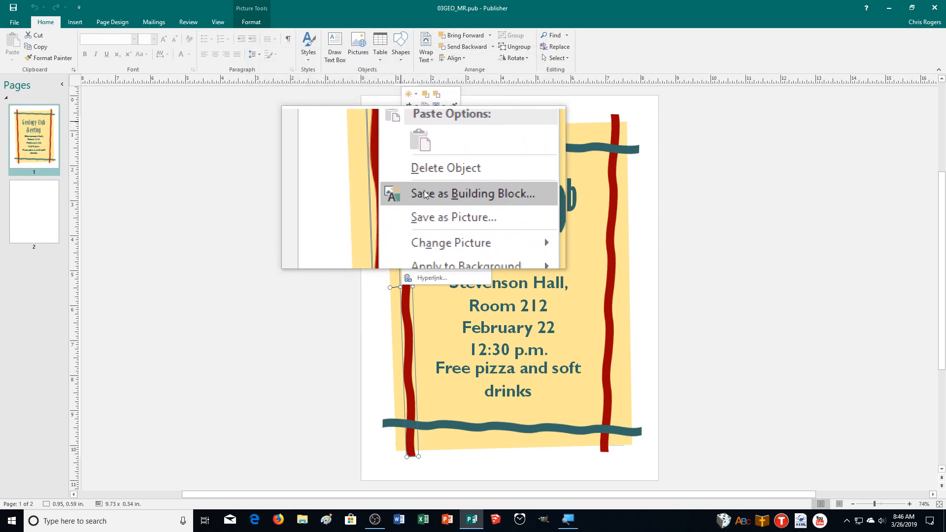
{"action": "mouse_move", "coordinate": [430, 220]}
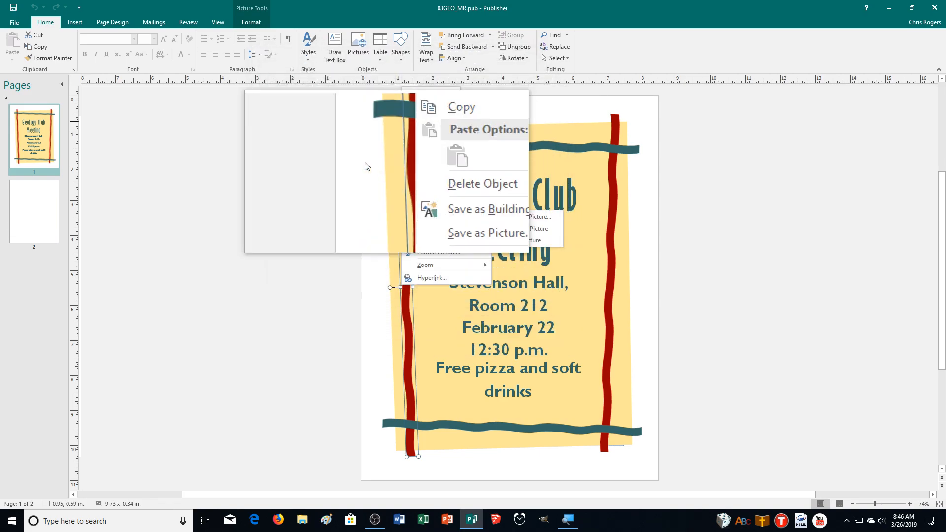
{"action": "left_click", "coordinate": [316, 156]}
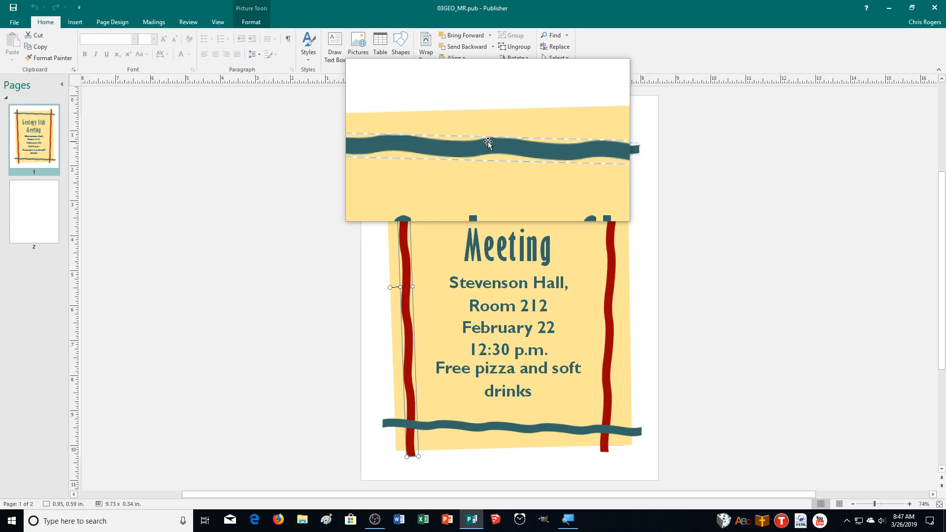
Delete the yellow background shape behind the flyer's text and wavy borders
{"action": "left_click", "coordinate": [520, 135]}
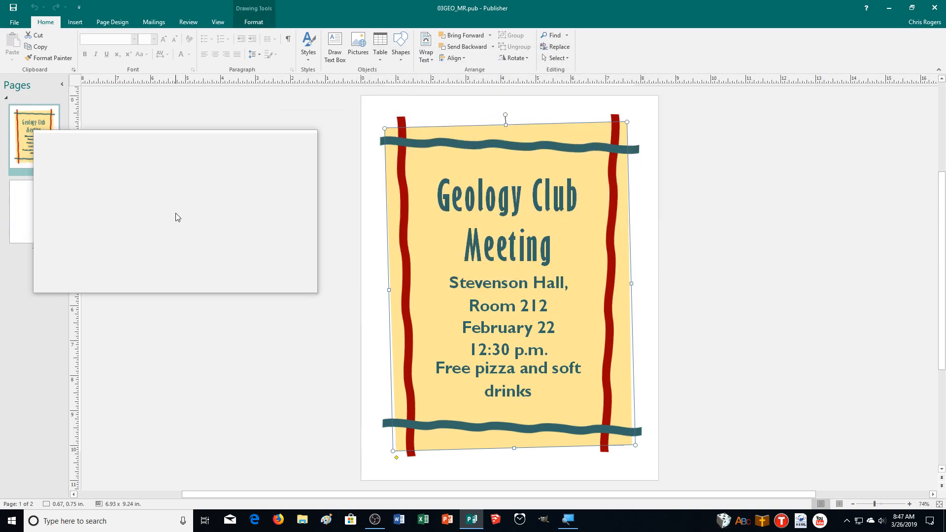
{"action": "key", "text": "Delete"}
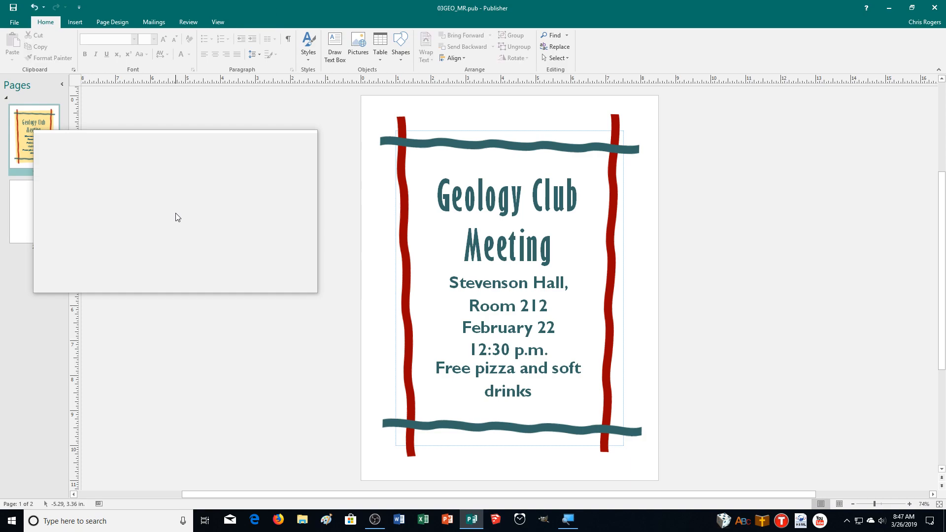
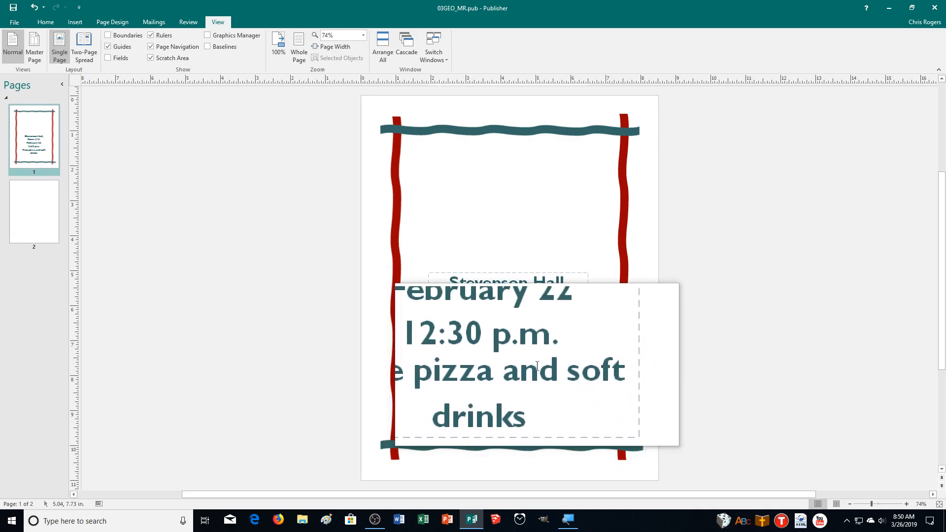
Move the event details text box to the lower part of the frame and resize it to about 5.73 by 2.76 in
{"action": "left_click", "coordinate": [536, 367]}
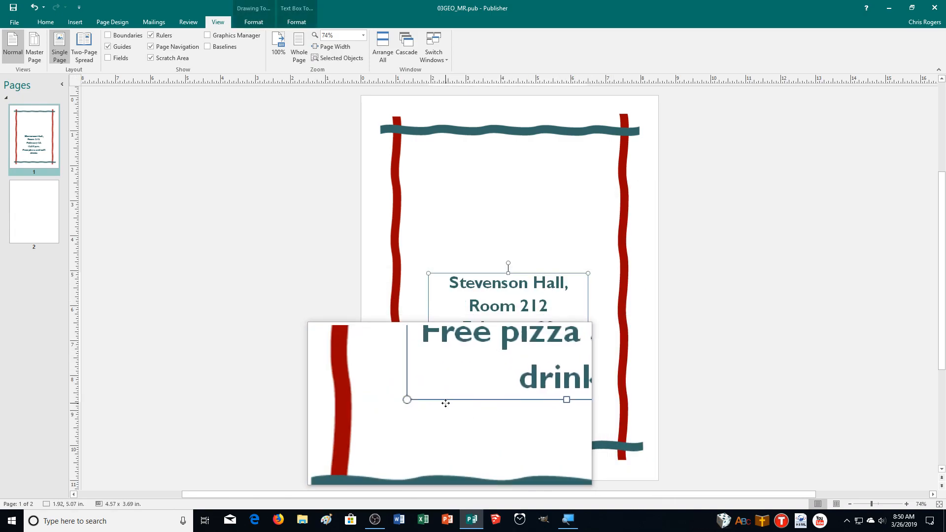
{"action": "left_click_drag", "start_coordinate": [445, 403], "coordinate": [441, 432]}
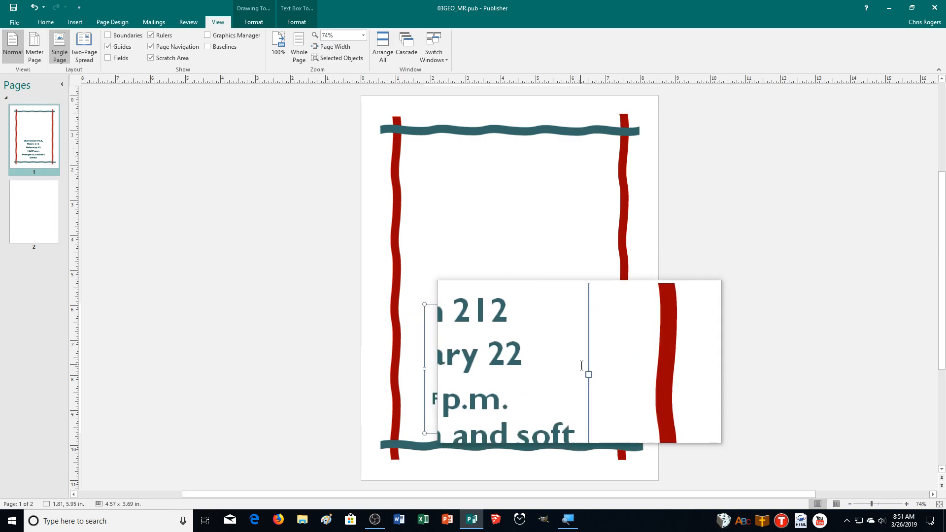
{"action": "left_click_drag", "start_coordinate": [584, 368], "coordinate": [609, 368]}
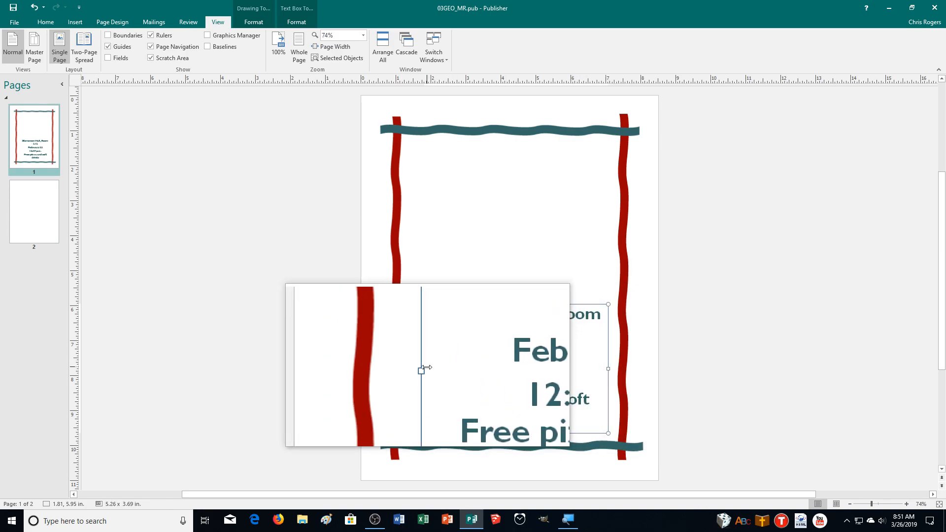
{"action": "left_click_drag", "start_coordinate": [424, 369], "coordinate": [407, 372]}
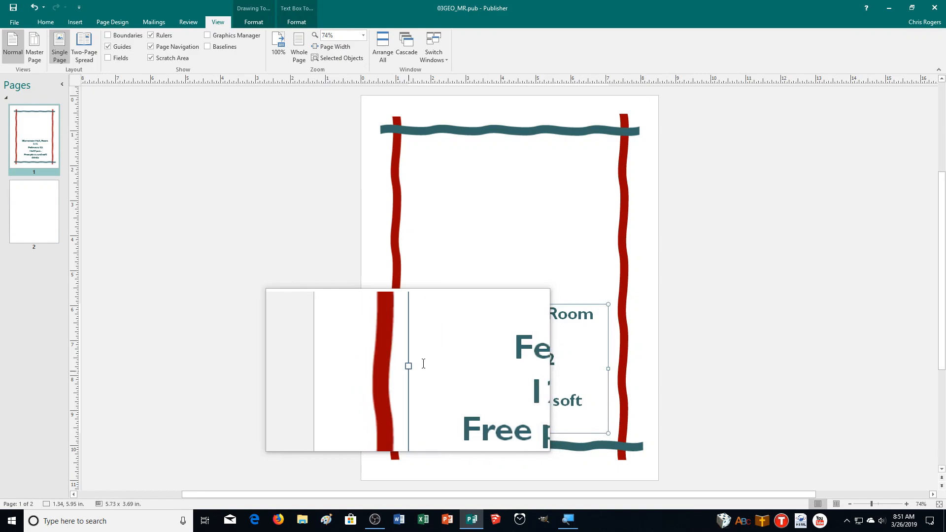
{"action": "left_click_drag", "start_coordinate": [507, 304], "coordinate": [509, 330]}
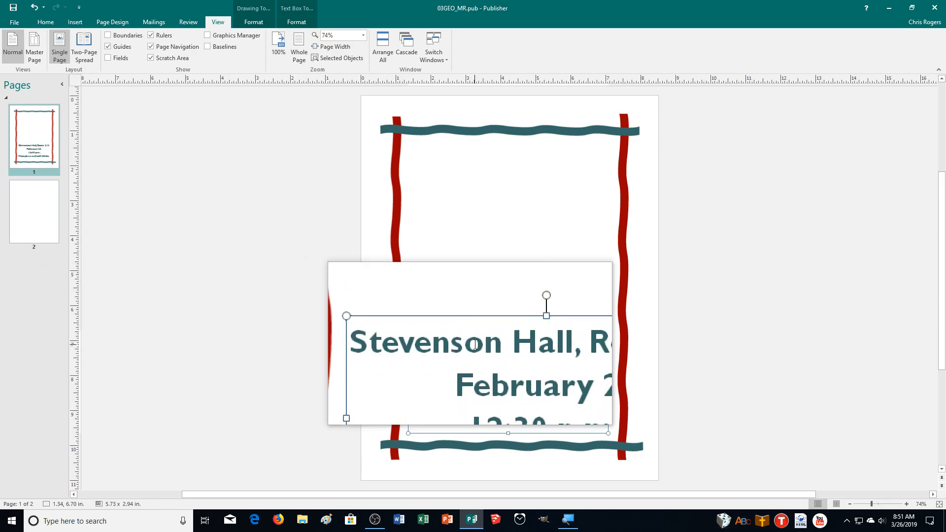
{"action": "left_click_drag", "start_coordinate": [505, 332], "coordinate": [506, 339]}
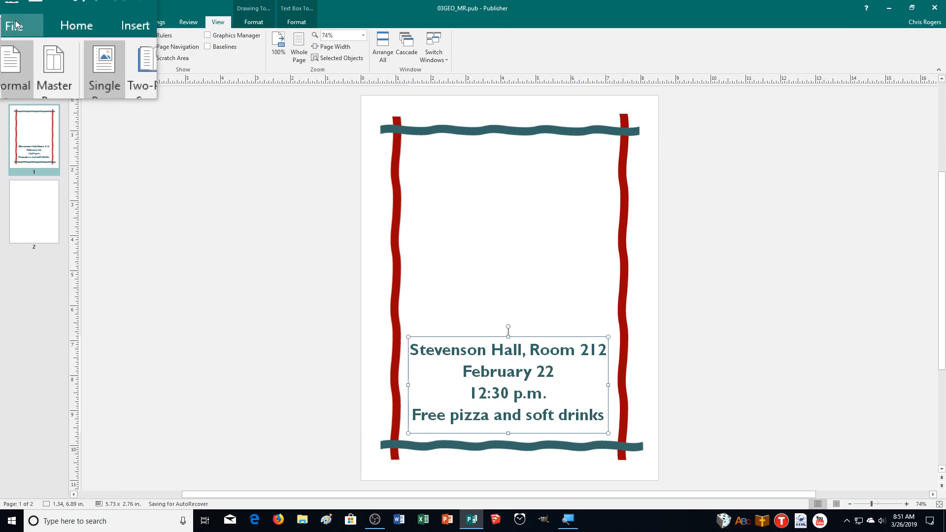
Try to print the whole publication with Microsoft Print to PDF
{"action": "left_click", "coordinate": [11, 22]}
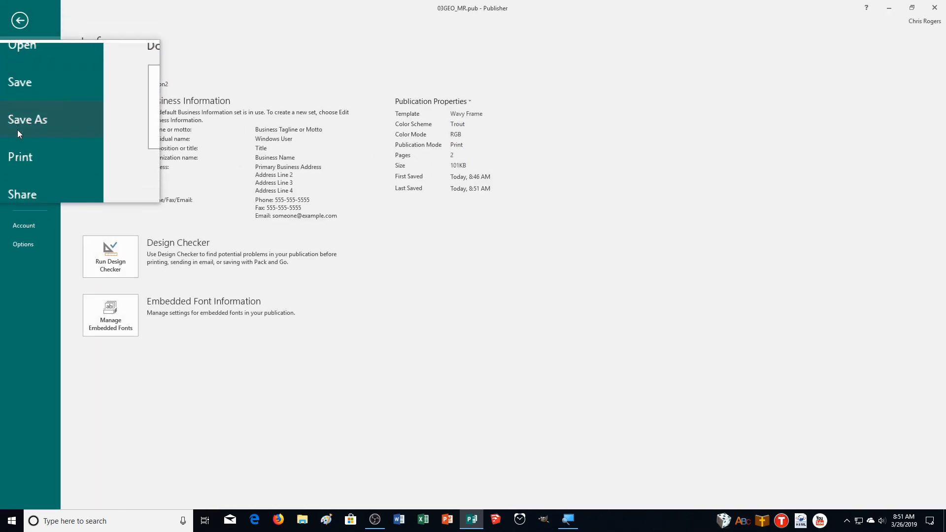
{"action": "left_click", "coordinate": [18, 142]}
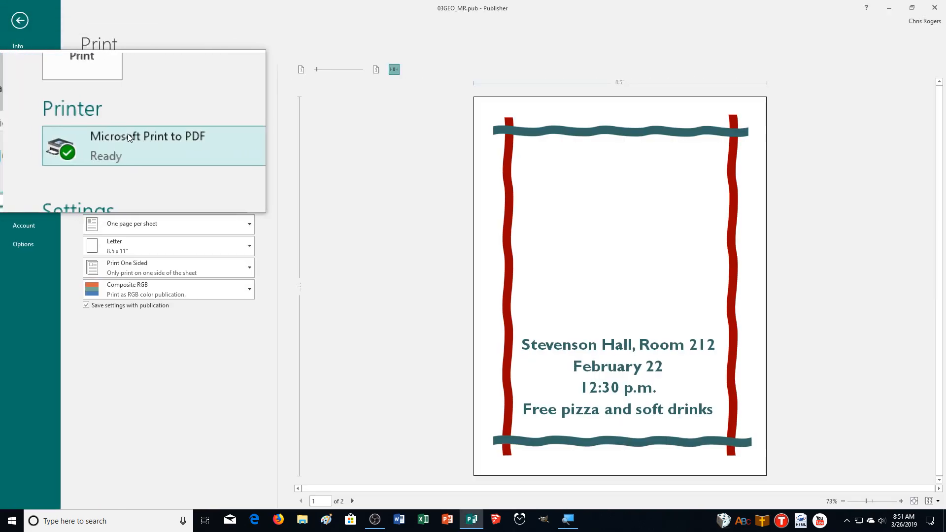
{"action": "left_click", "coordinate": [110, 88]}
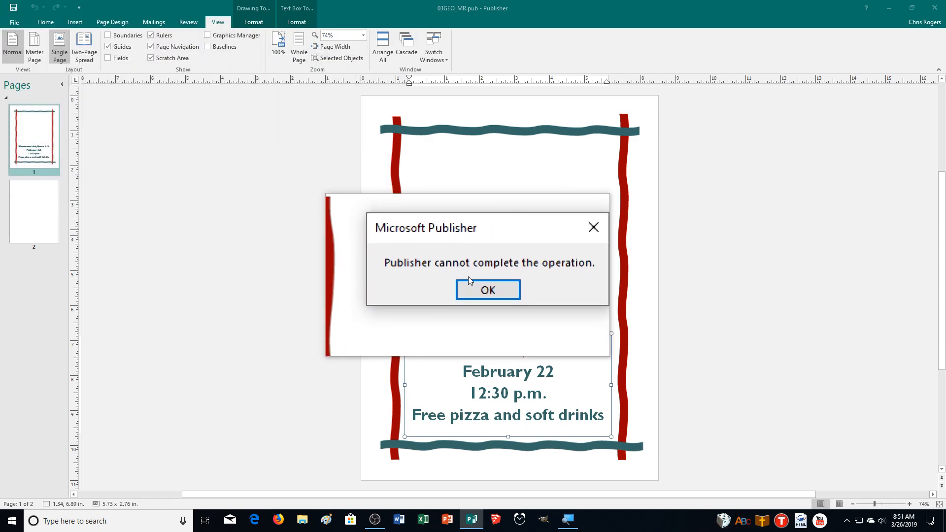
{"action": "left_click", "coordinate": [483, 281]}
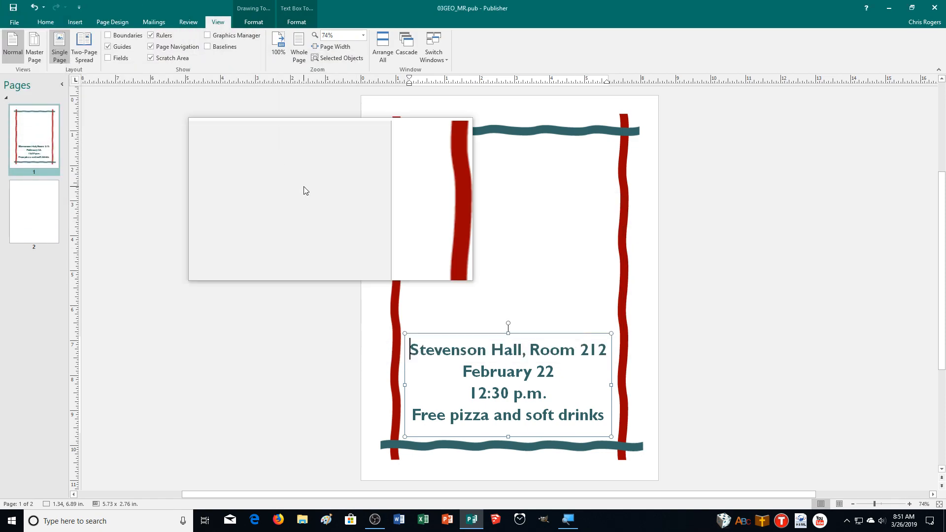
Print the entire publication to a PDF file named 03GEO_MR in the CADemonstration2 folder
{"action": "left_click", "coordinate": [14, 22]}
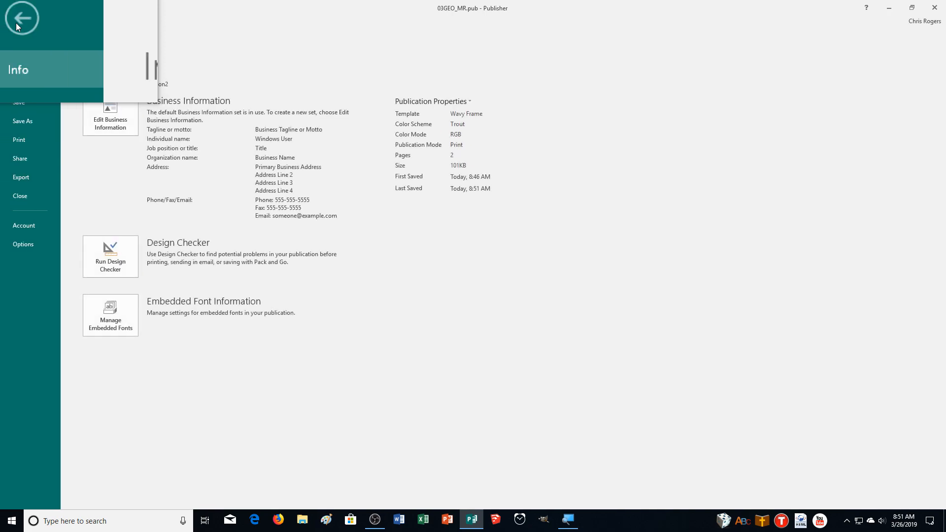
{"action": "left_click", "coordinate": [19, 140]}
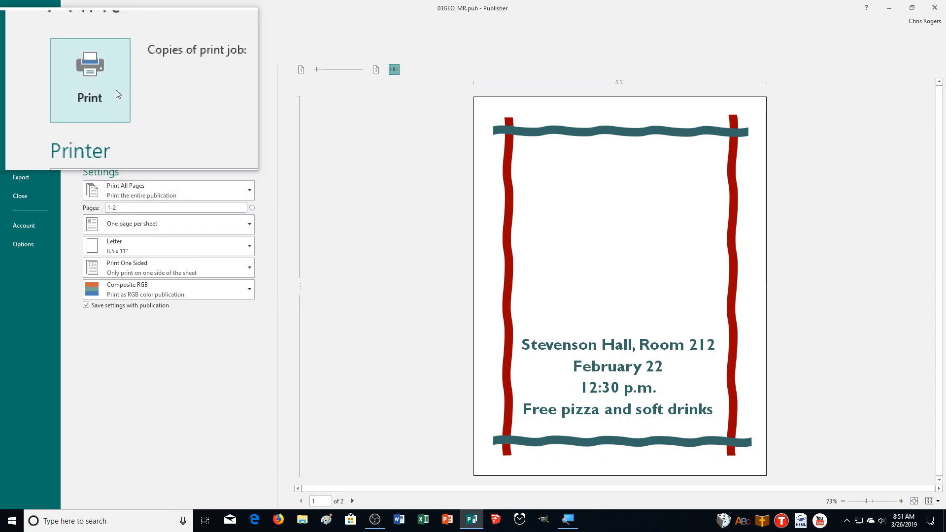
{"action": "left_click", "coordinate": [117, 89]}
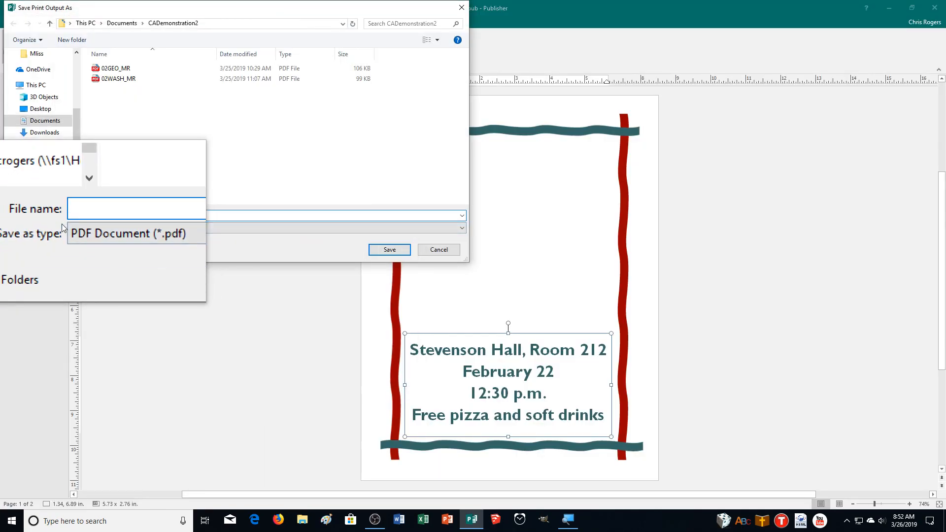
{"action": "type", "text": "03"}
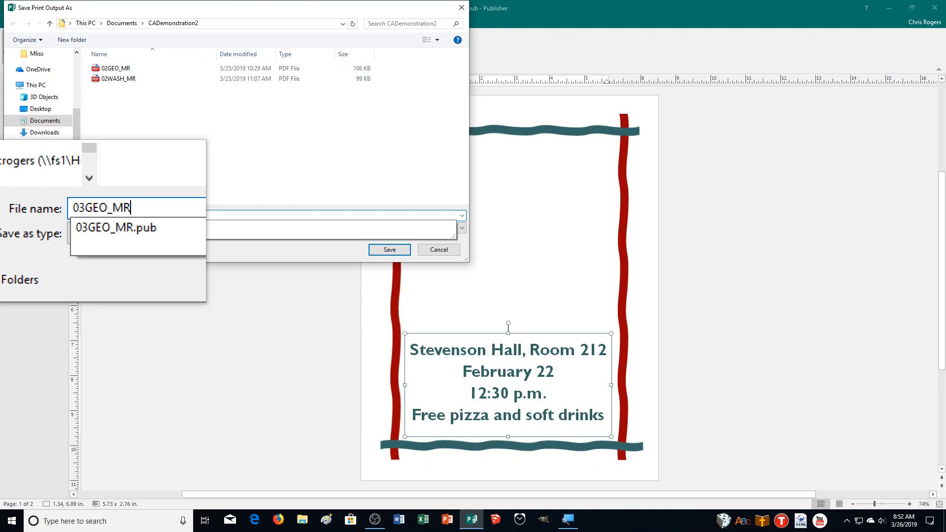
{"action": "type", "text": "GEO_MR"}
{"action": "key", "text": "Return"}
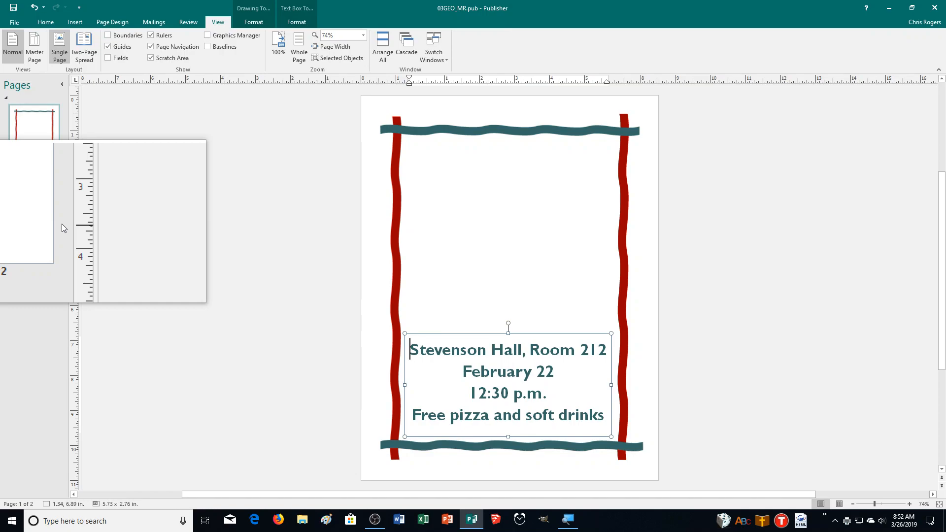
Close the Geology Club publication and save its changes
{"action": "left_click", "coordinate": [14, 22]}
{"action": "left_click", "coordinate": [21, 196]}
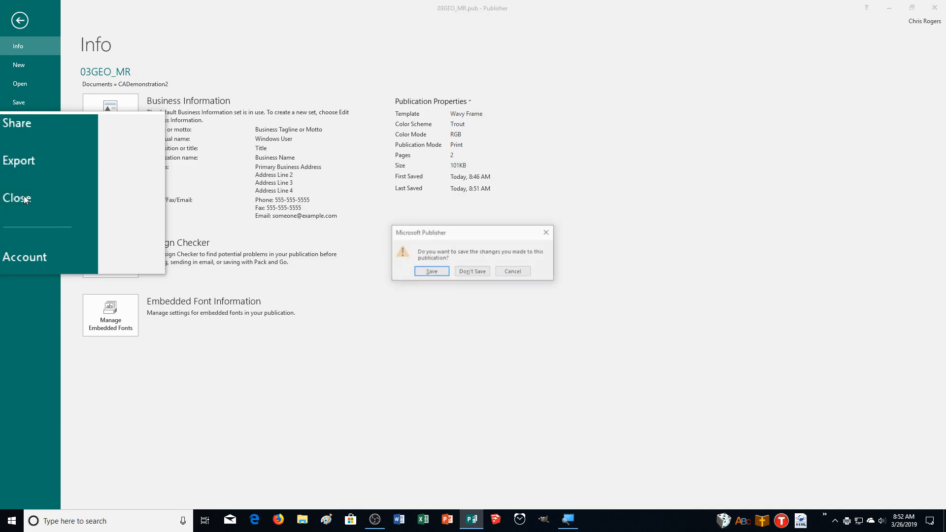
{"action": "left_click", "coordinate": [429, 272]}
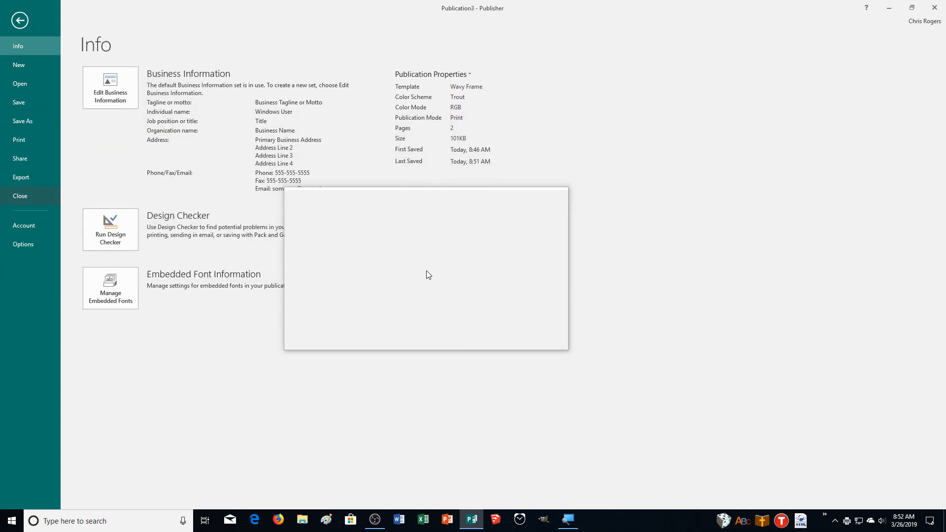
Open the OPUB03 publication from the Downloads folder
{"action": "left_click", "coordinate": [17, 84]}
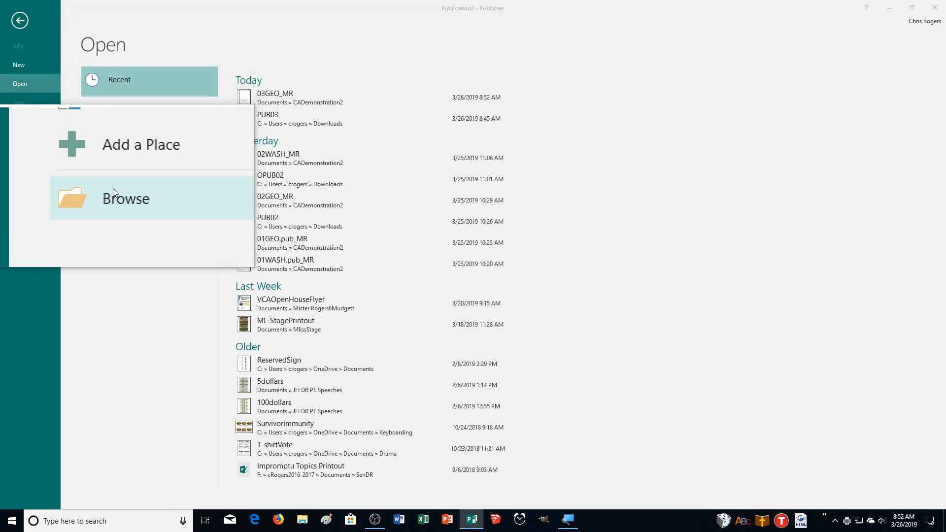
{"action": "left_click", "coordinate": [113, 189]}
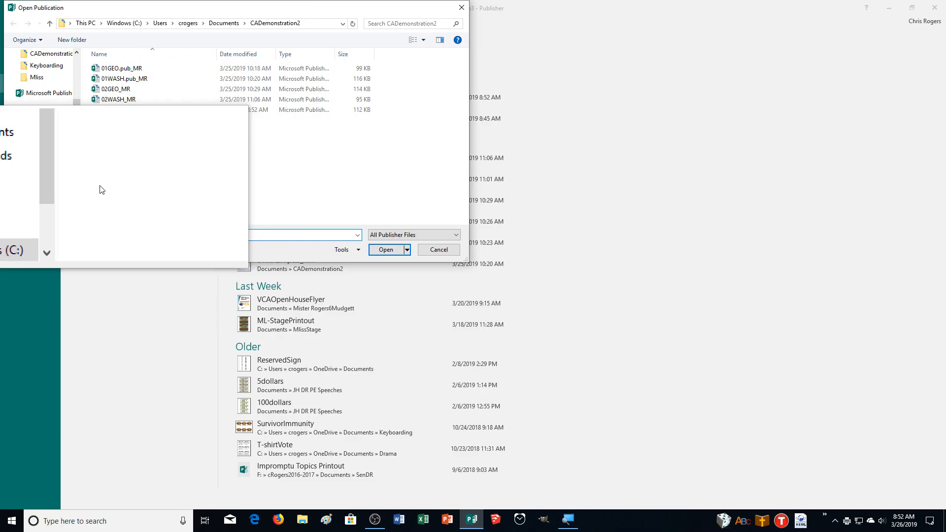
{"action": "left_click", "coordinate": [38, 171]}
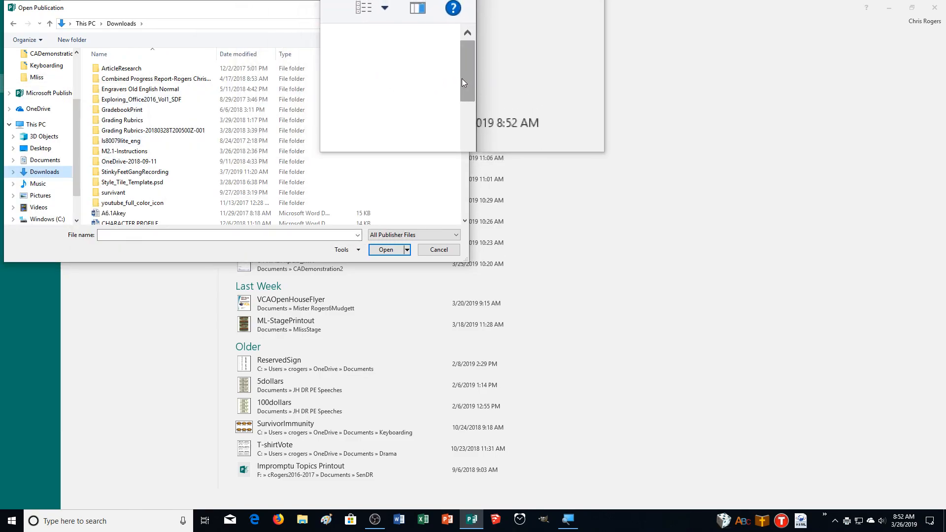
{"action": "left_click_drag", "start_coordinate": [463, 79], "coordinate": [423, 133]}
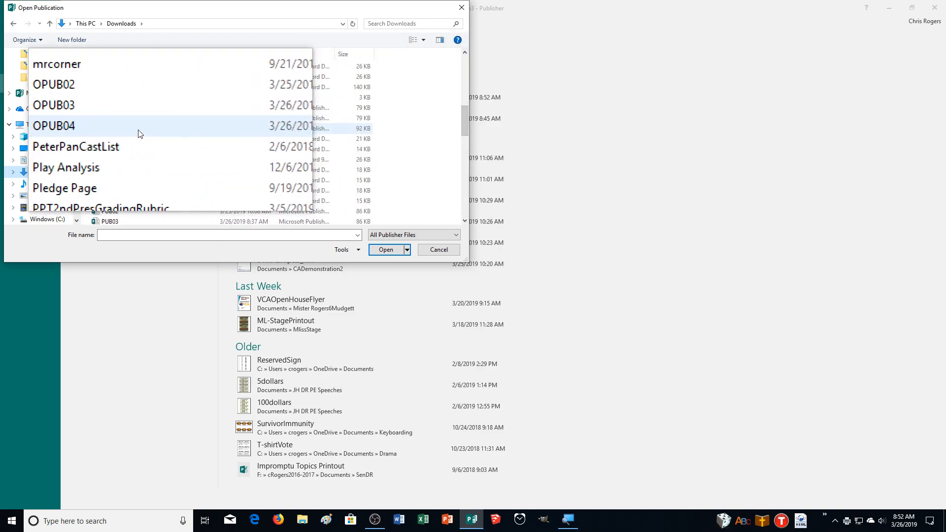
{"action": "left_click", "coordinate": [121, 118]}
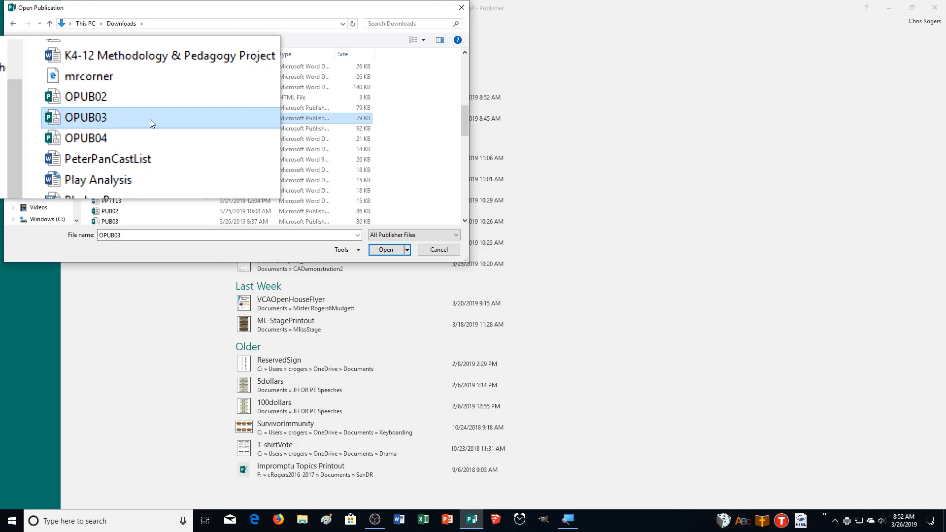
{"action": "left_click", "coordinate": [389, 255]}
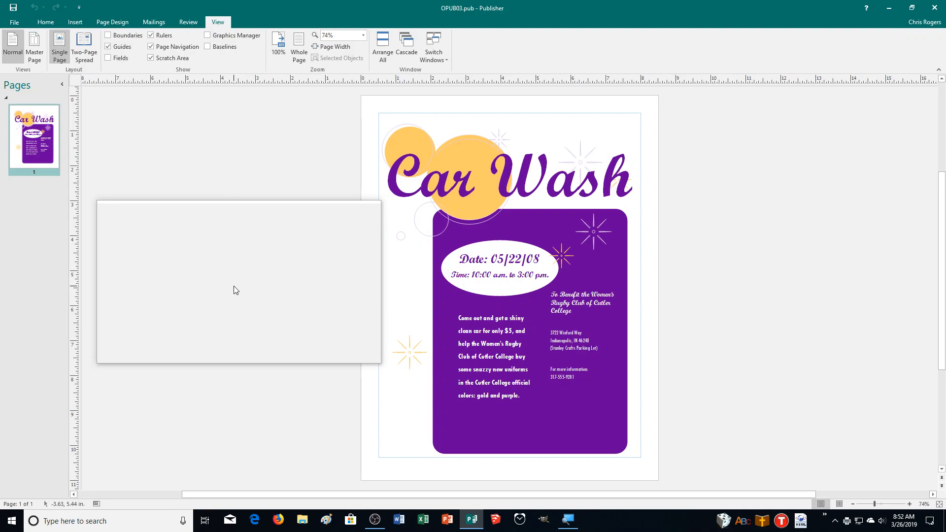
Save a copy of the car wash publication as 03WASH_MR in the CADemonstration2 folder
{"action": "left_click", "coordinate": [21, 22]}
{"action": "left_click", "coordinate": [23, 123]}
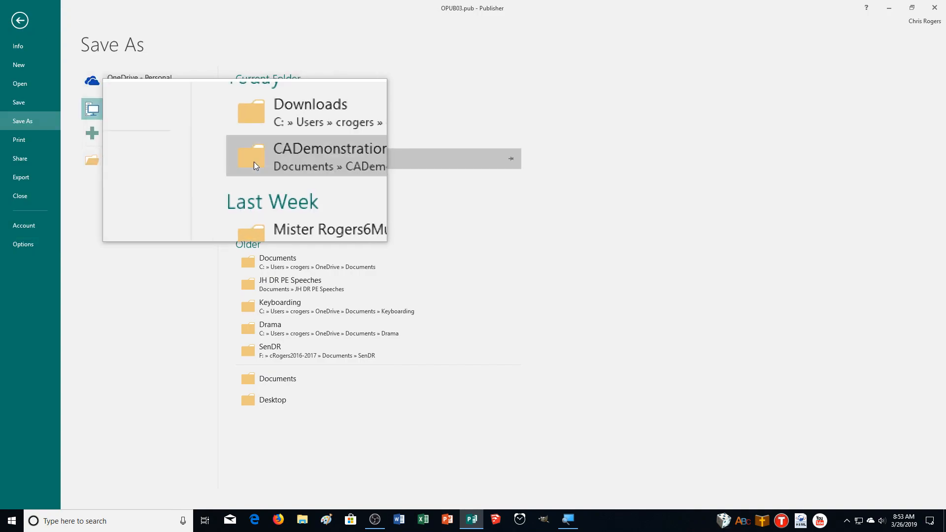
{"action": "left_click", "coordinate": [278, 159]}
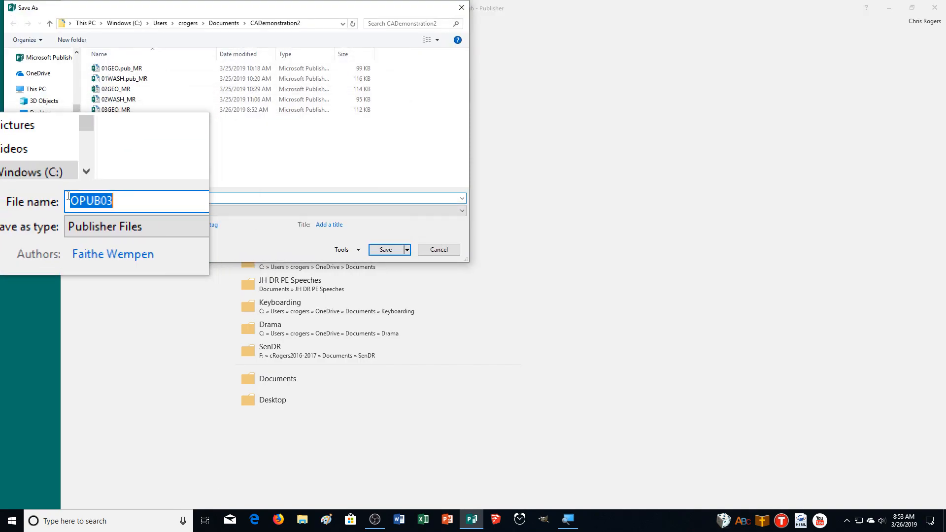
{"action": "type", "text": "03WASH_MR"}
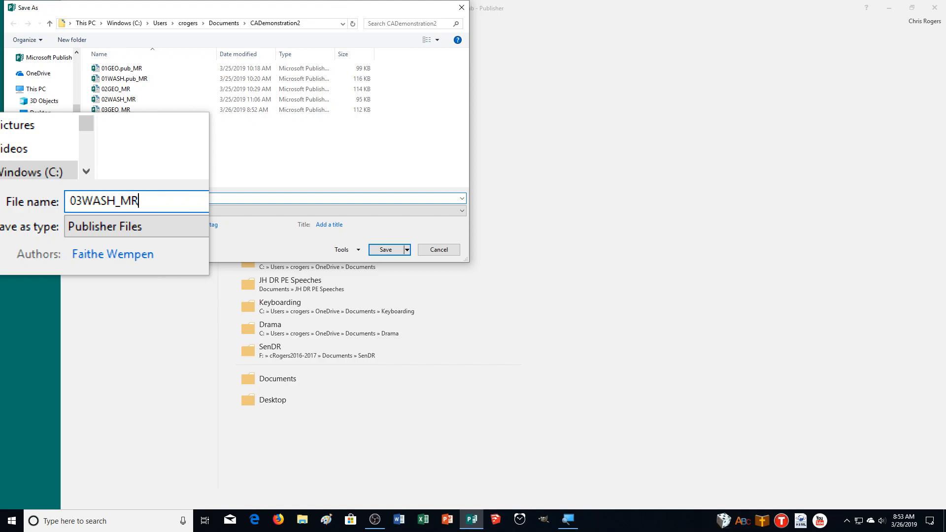
{"action": "key", "text": "Return"}
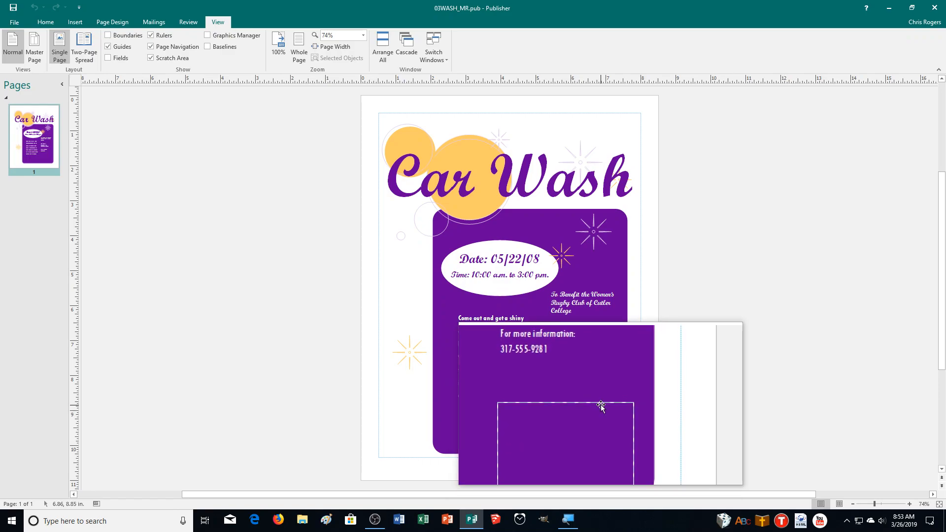
Delete the purple panel's empty lower-right box; move the gold starburst to the page's lower left and enlarge it to about 1.46 by 1.31 in
{"action": "left_click", "coordinate": [602, 405]}
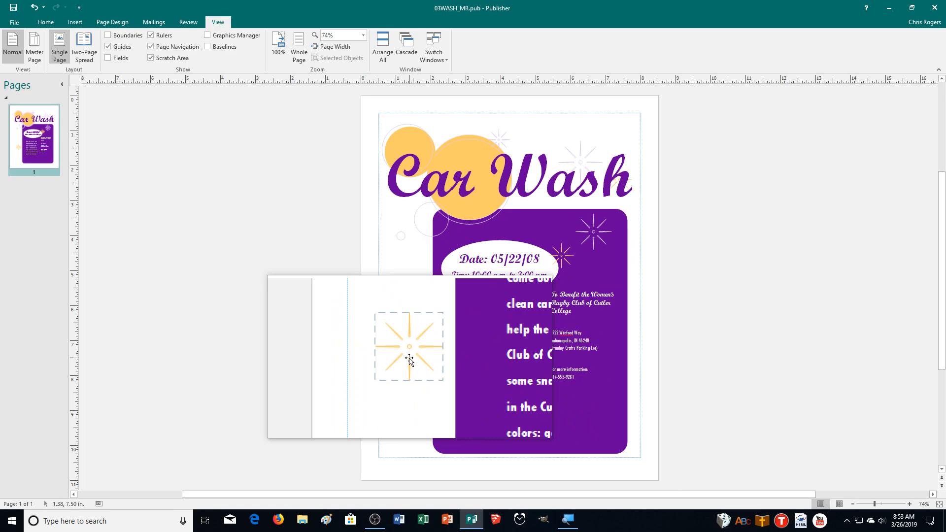
{"action": "left_click", "coordinate": [417, 353]}
{"action": "left_click_drag", "start_coordinate": [418, 347], "coordinate": [442, 407]}
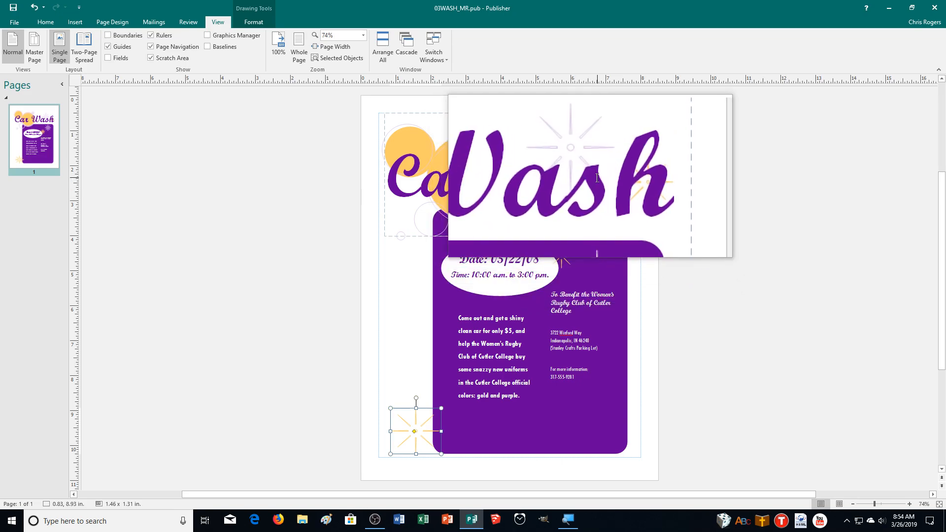
{"action": "triple_click", "coordinate": [578, 211]}
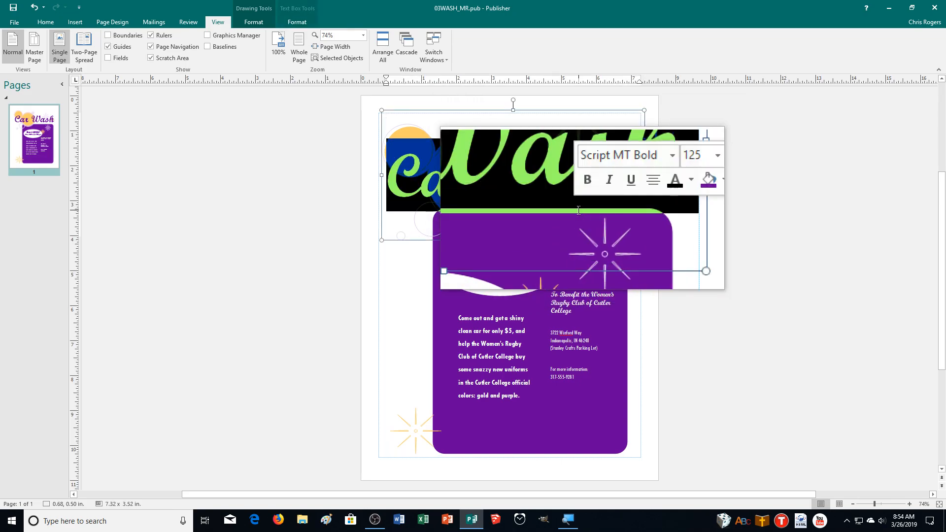
{"action": "left_click", "coordinate": [45, 25]}
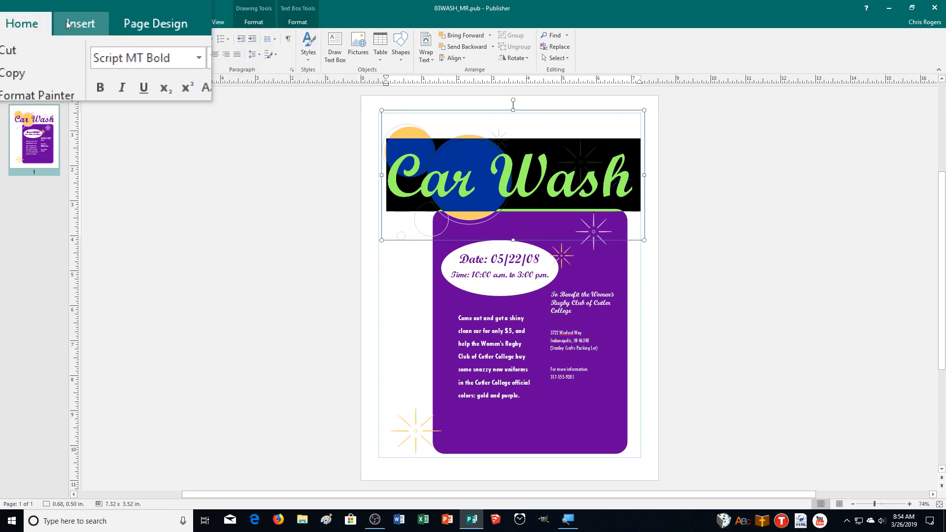
{"action": "left_click", "coordinate": [468, 49]}
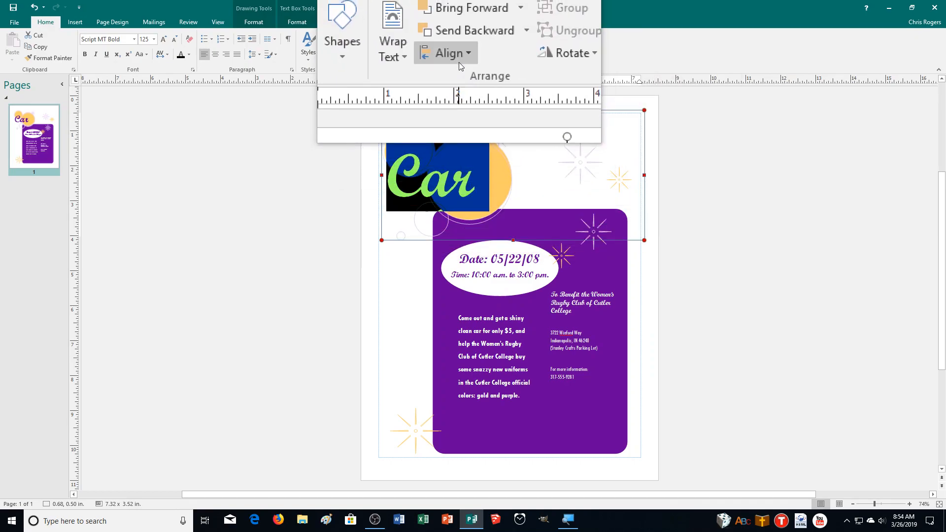
{"action": "key", "text": "ctrl+z"}
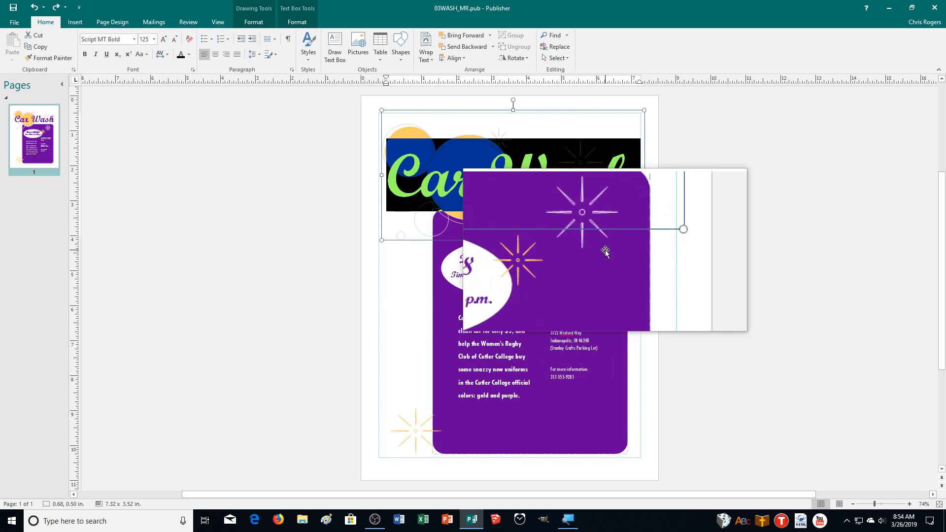
Move the lavender starburst to the purple panel's lower right and enlarge it to about 1.37 by 1.36 in
{"action": "left_click", "coordinate": [593, 240]}
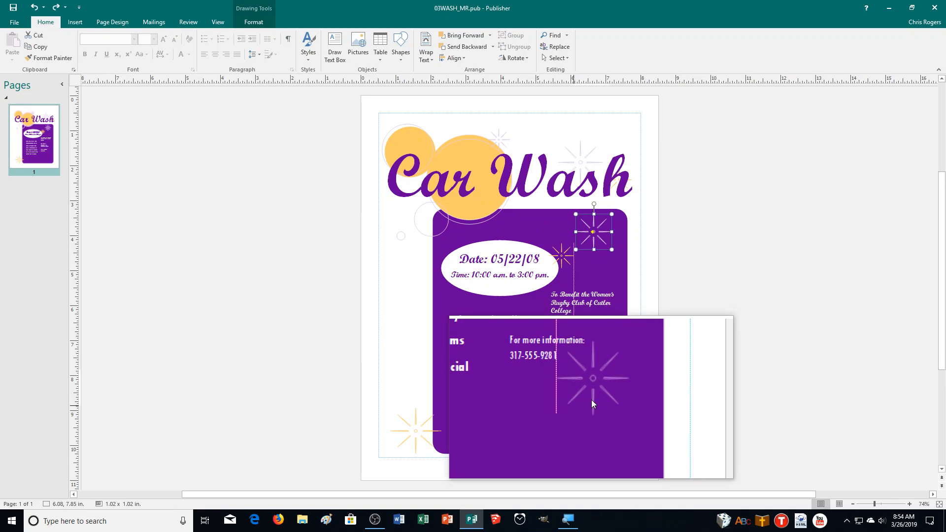
{"action": "left_click_drag", "start_coordinate": [591, 400], "coordinate": [622, 418]}
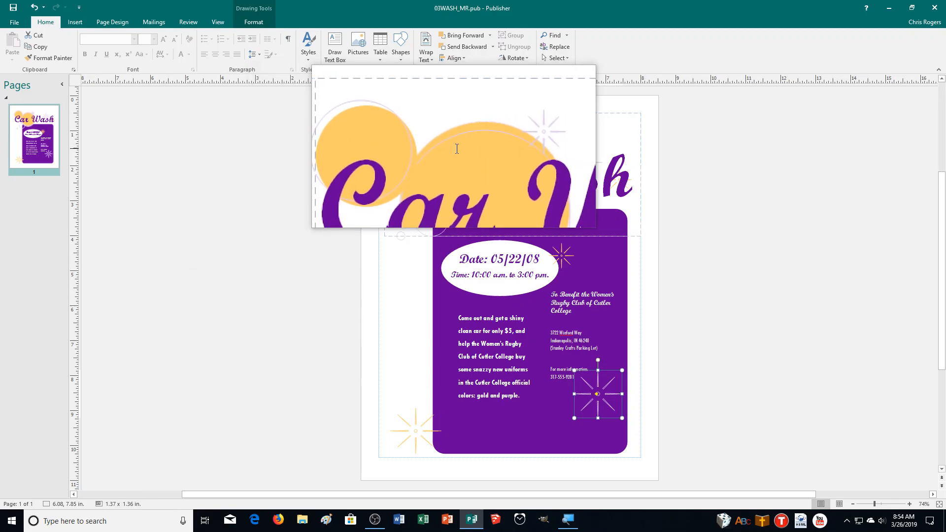
Shrink the Car Wash title's text box to about 6.46 by 3.11 in and move it to about 1.15, 0.95 in
{"action": "triple_click", "coordinate": [457, 148]}
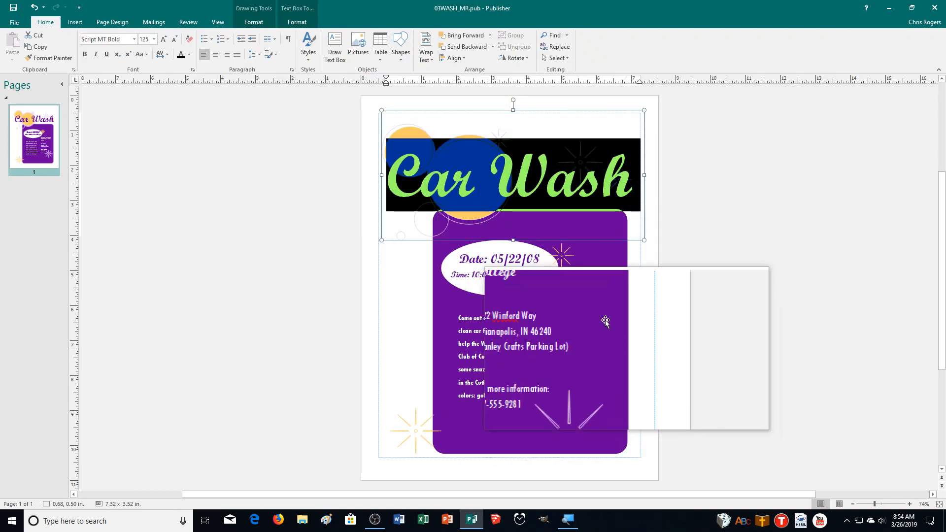
{"action": "left_click", "coordinate": [584, 241]}
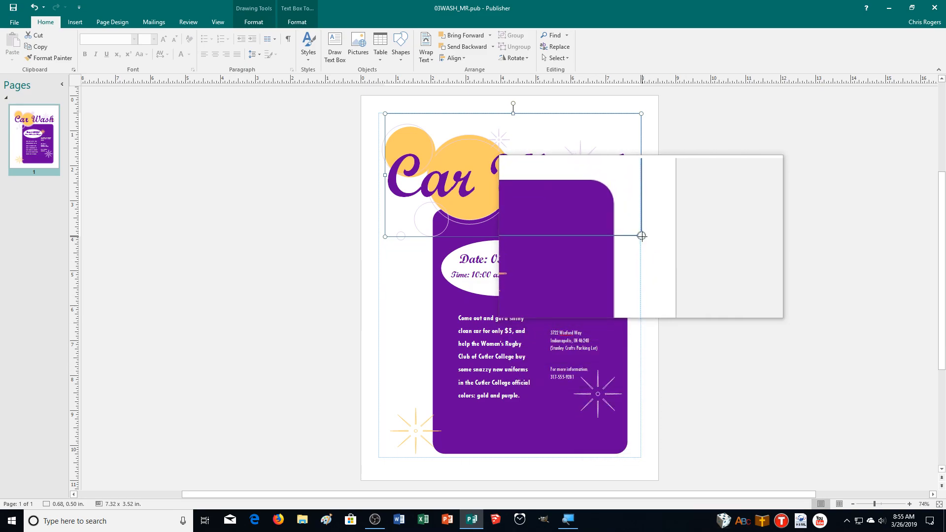
{"action": "left_click_drag", "start_coordinate": [641, 236], "coordinate": [611, 206]}
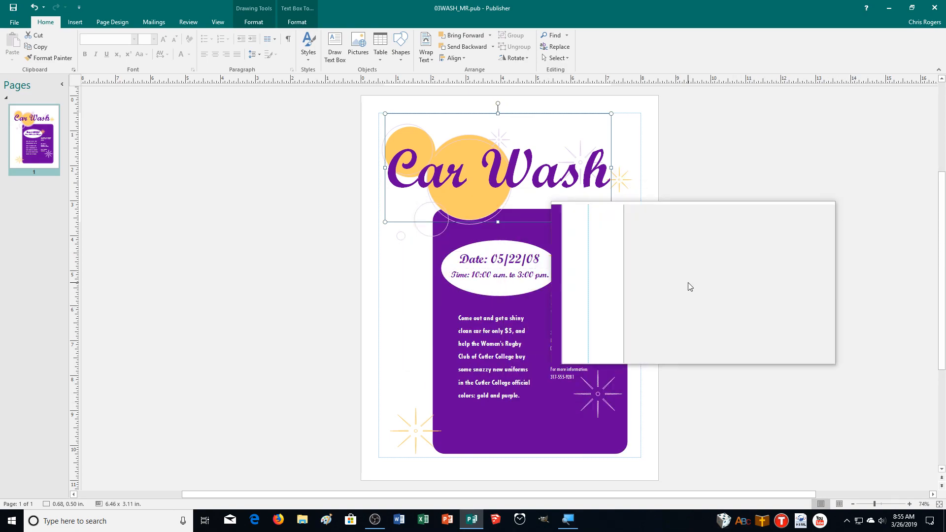
{"action": "left_click_drag", "start_coordinate": [536, 114], "coordinate": [558, 129]}
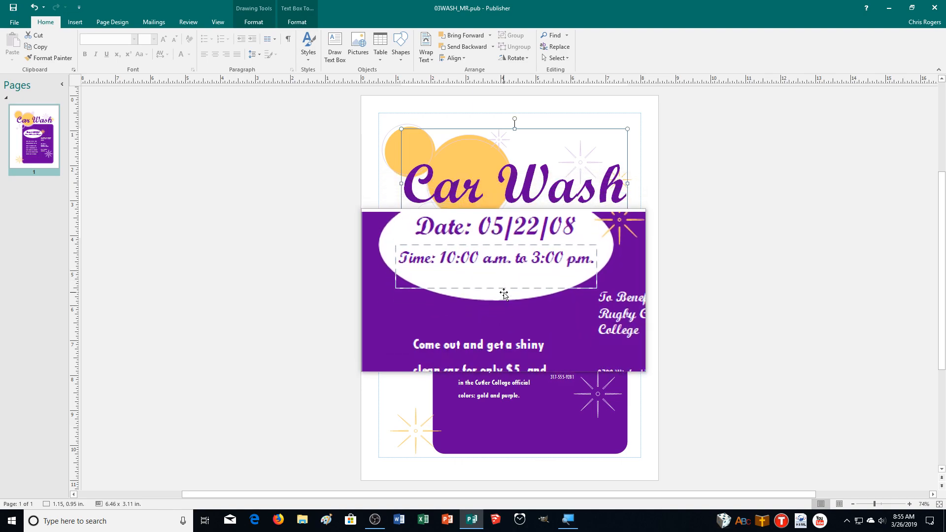
Enlarge the white oval behind the date and time slightly toward its lower-left and upper-right corners
{"action": "left_click", "coordinate": [503, 295]}
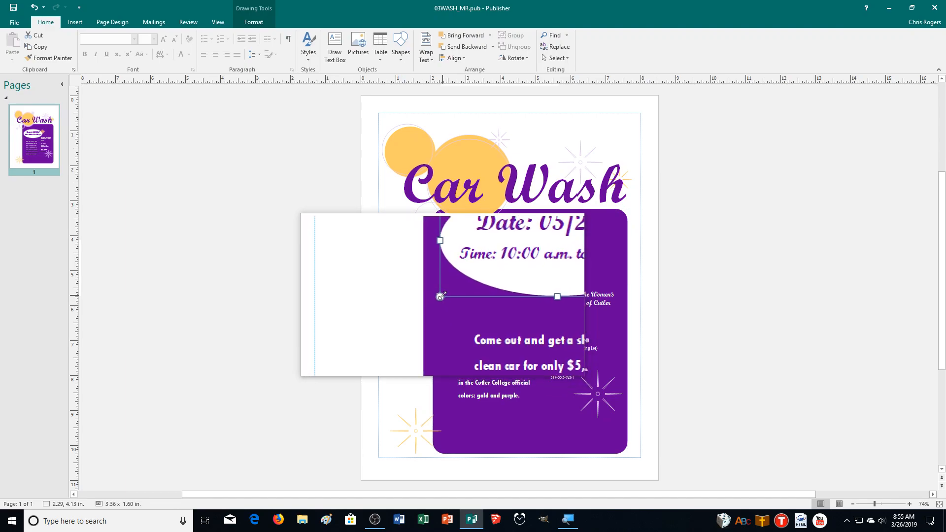
{"action": "left_click_drag", "start_coordinate": [440, 295], "coordinate": [433, 299]}
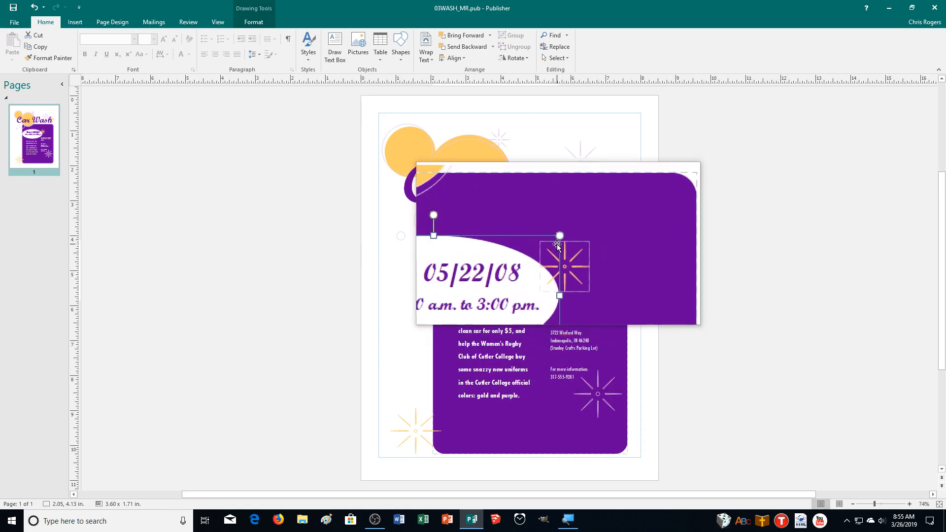
{"action": "left_click_drag", "start_coordinate": [561, 240], "coordinate": [567, 234]}
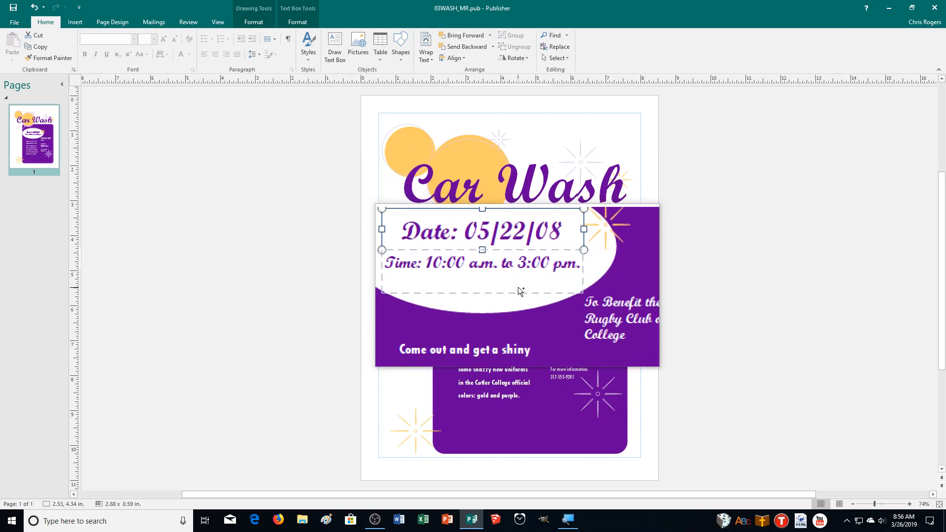
Enlarge the date and time text boxes together to about 3.12 by 1.34 in and nudge them to about 2.39, 4.11 in
{"action": "left_click", "coordinate": [519, 287], "text": "shift"}
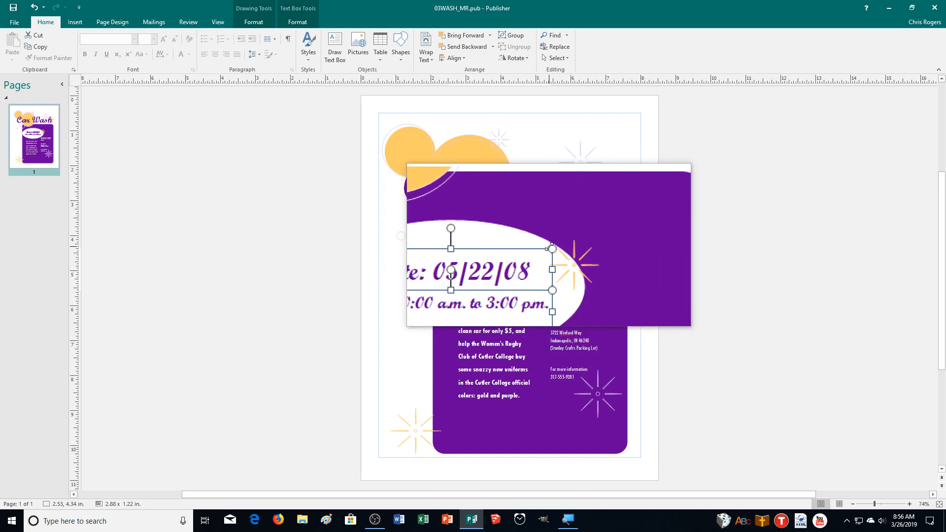
{"action": "left_click_drag", "start_coordinate": [550, 246], "coordinate": [558, 242]}
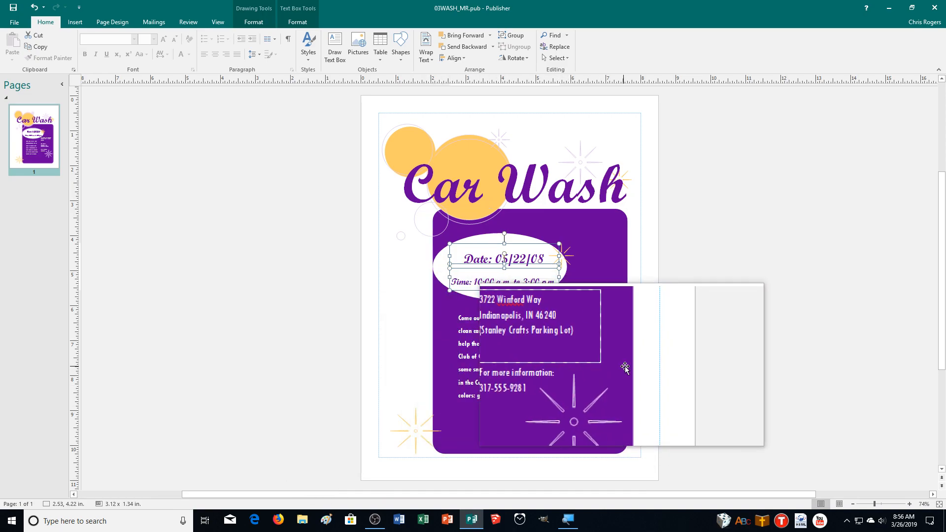
{"action": "key", "text": "Left"}
{"action": "key", "text": "Left"}
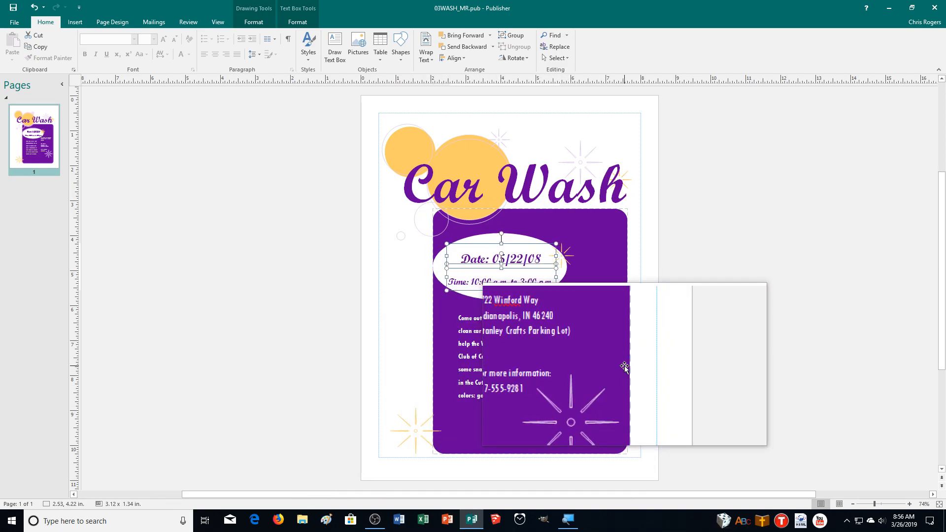
{"action": "key", "text": "Up"}
{"action": "key", "text": "Up"}
{"action": "key", "text": "Up"}
{"action": "key", "text": "Up"}
{"action": "key", "text": "Up"}
{"action": "key", "text": "Up"}
{"action": "key", "text": "Up"}
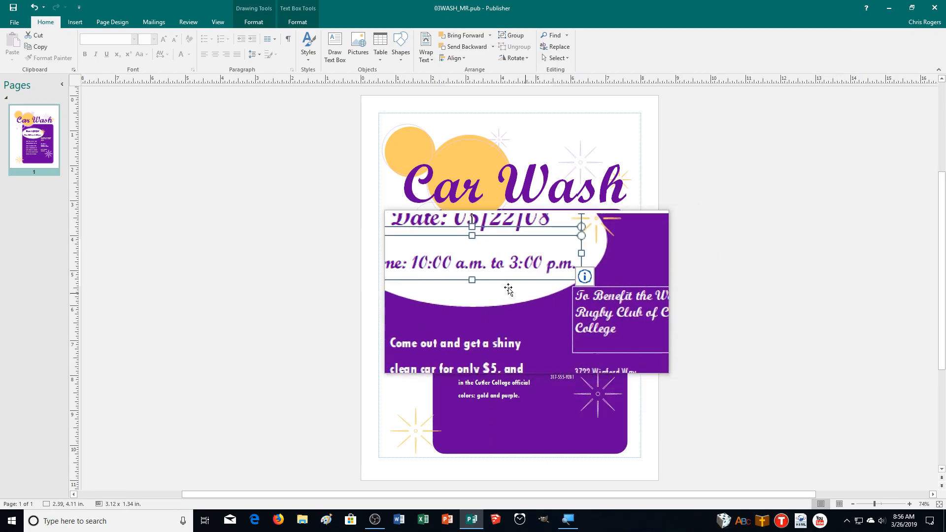
{"action": "left_click", "coordinate": [750, 400]}
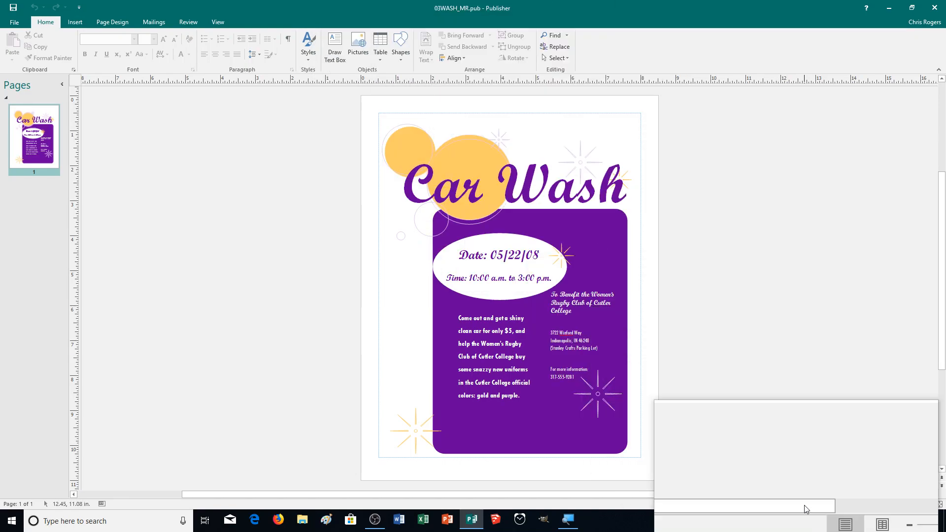
{"action": "left_click", "coordinate": [847, 521]}
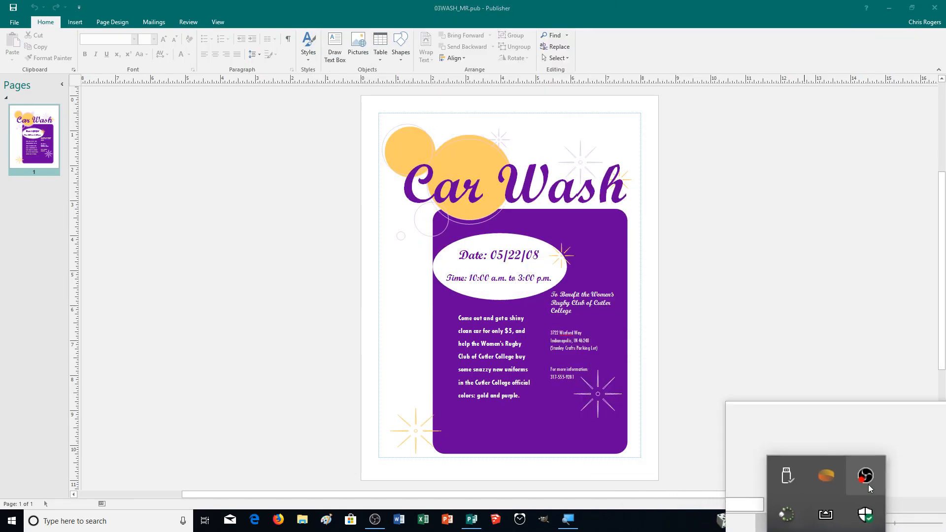